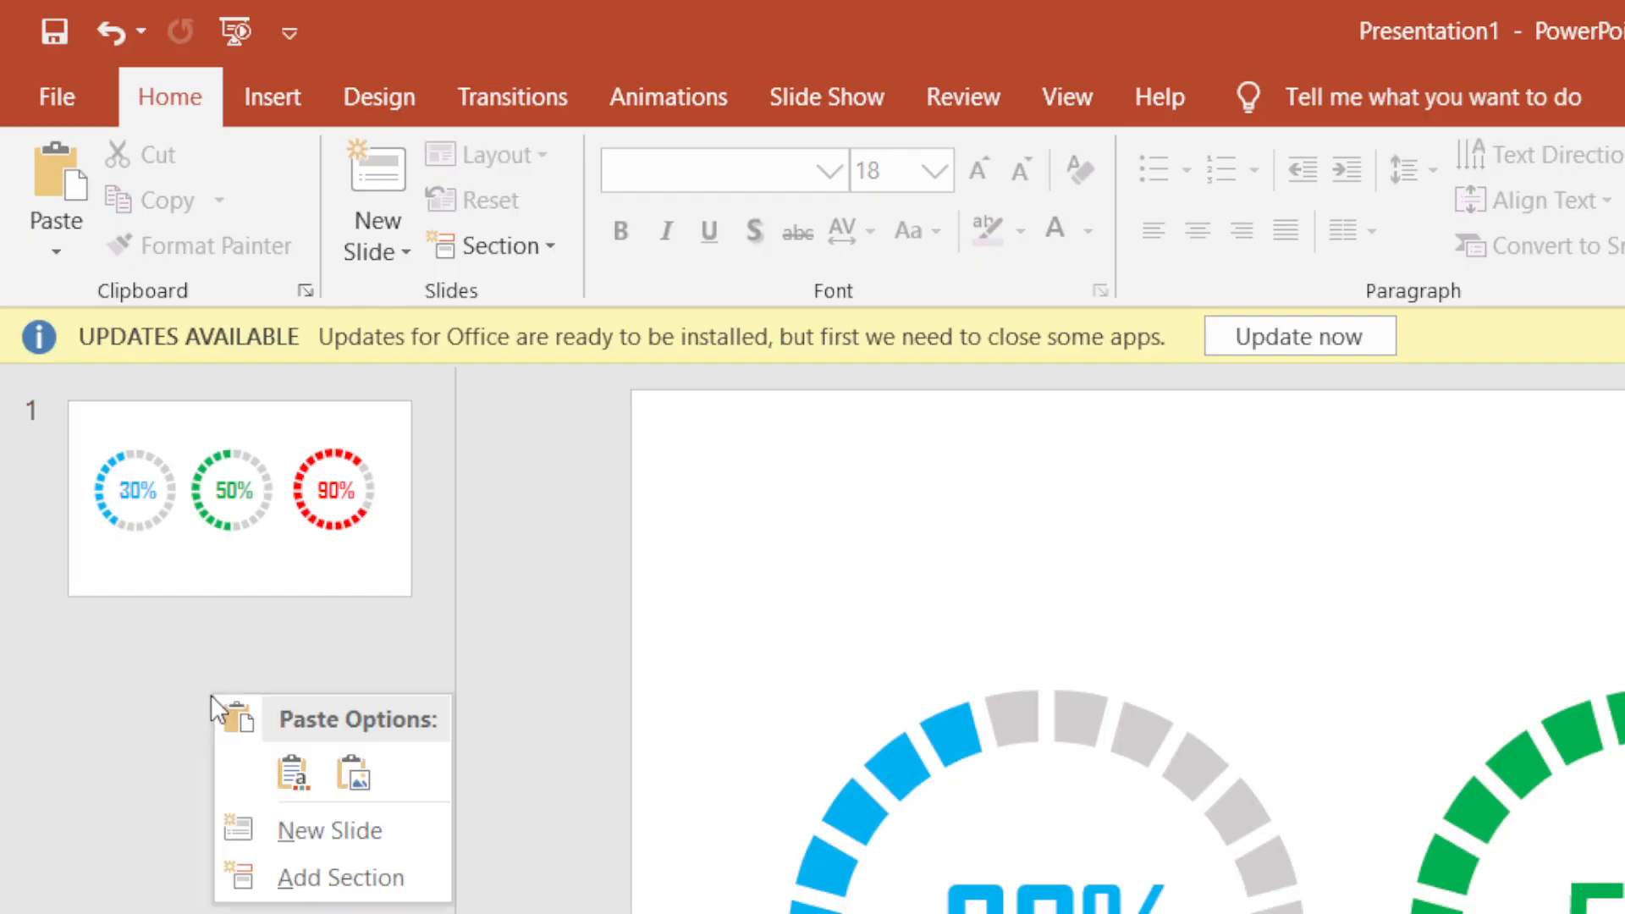
- Add a new slide after slide 1 and delete its title and content placeholders
click(331, 830)
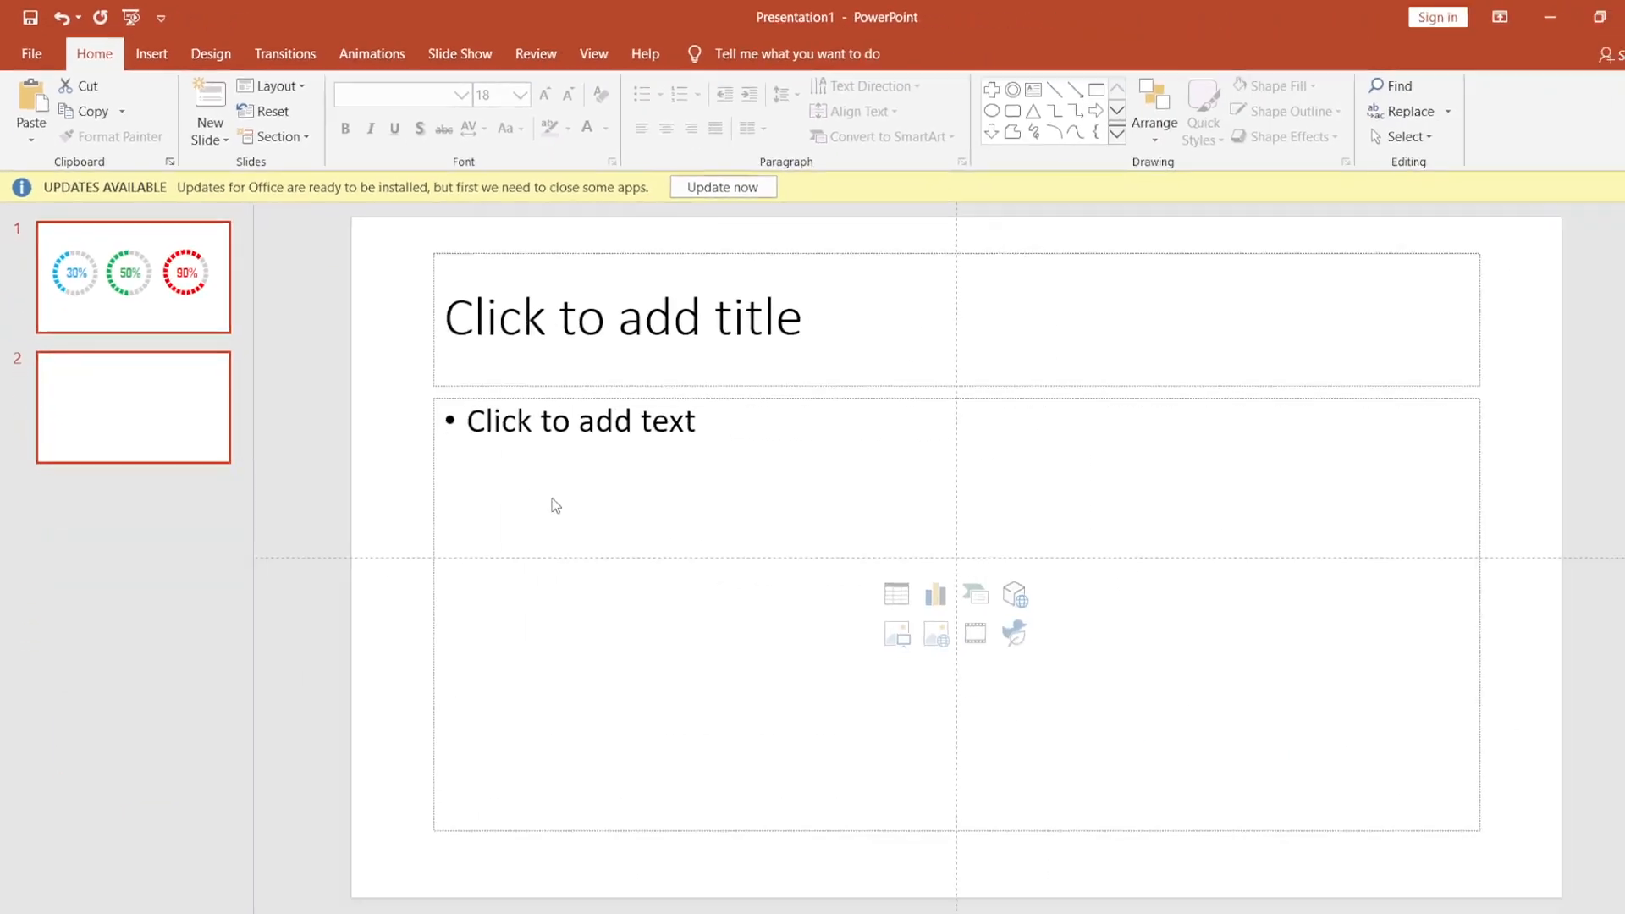
mouse_move(398, 234)
mouse_down()
mouse_move(1453, 885)
mouse_move(1550, 868)
mouse_move(1499, 852)
mouse_up()
key(Delete)
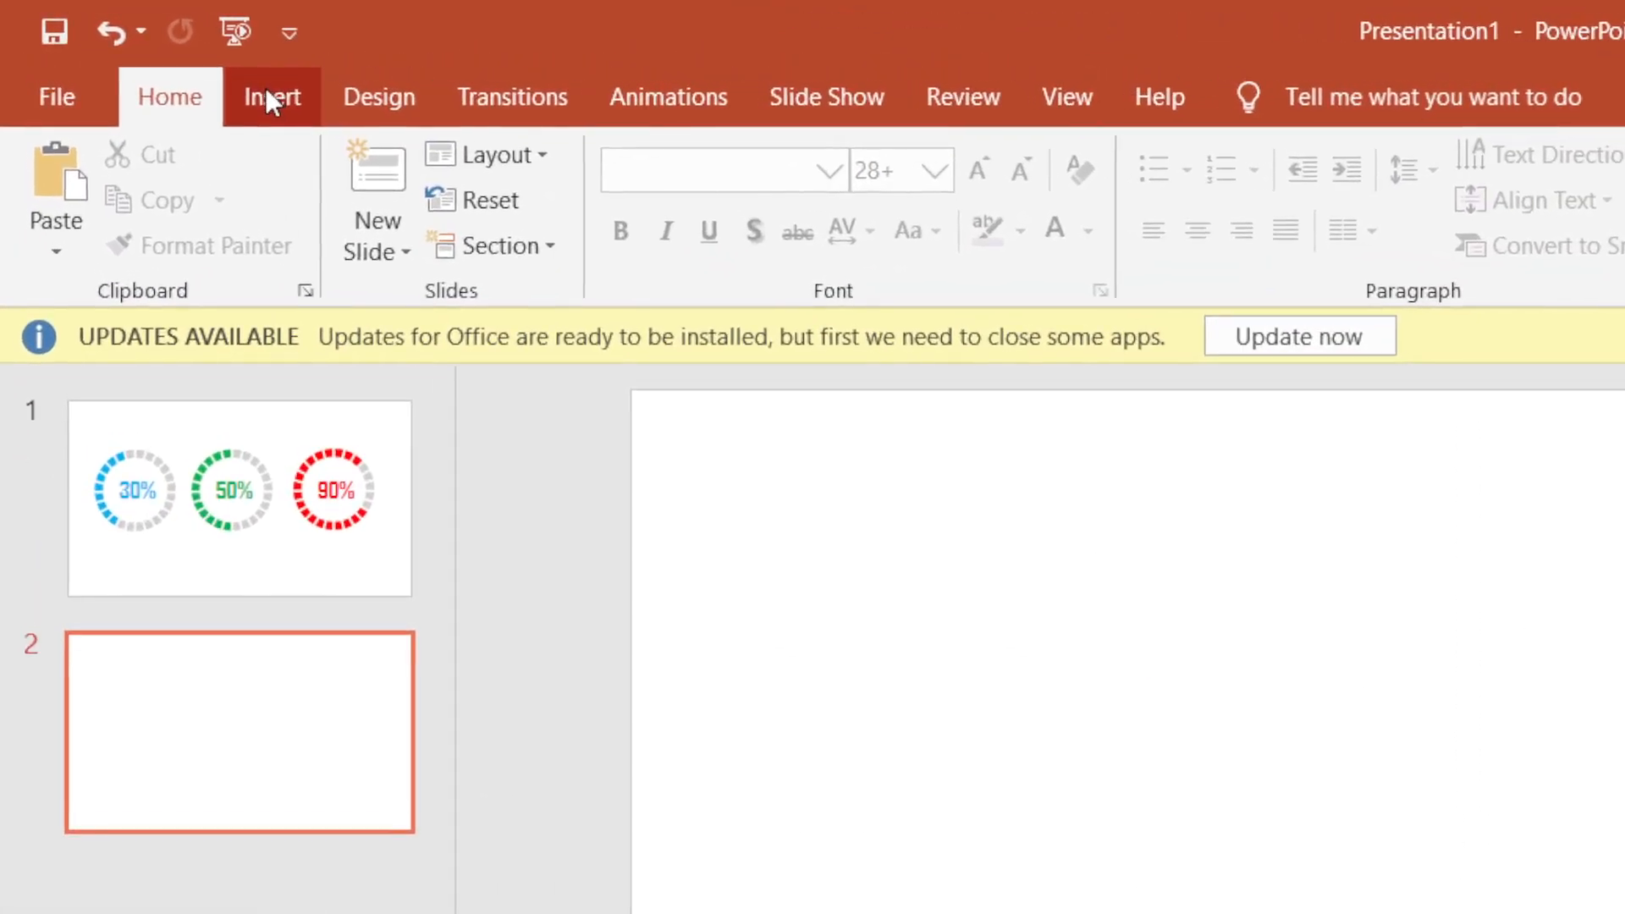
- Draw a donut shape about 9.84 cm in diameter, thin it into a narrower ring, and centre it on the slide guides
click(145, 54)
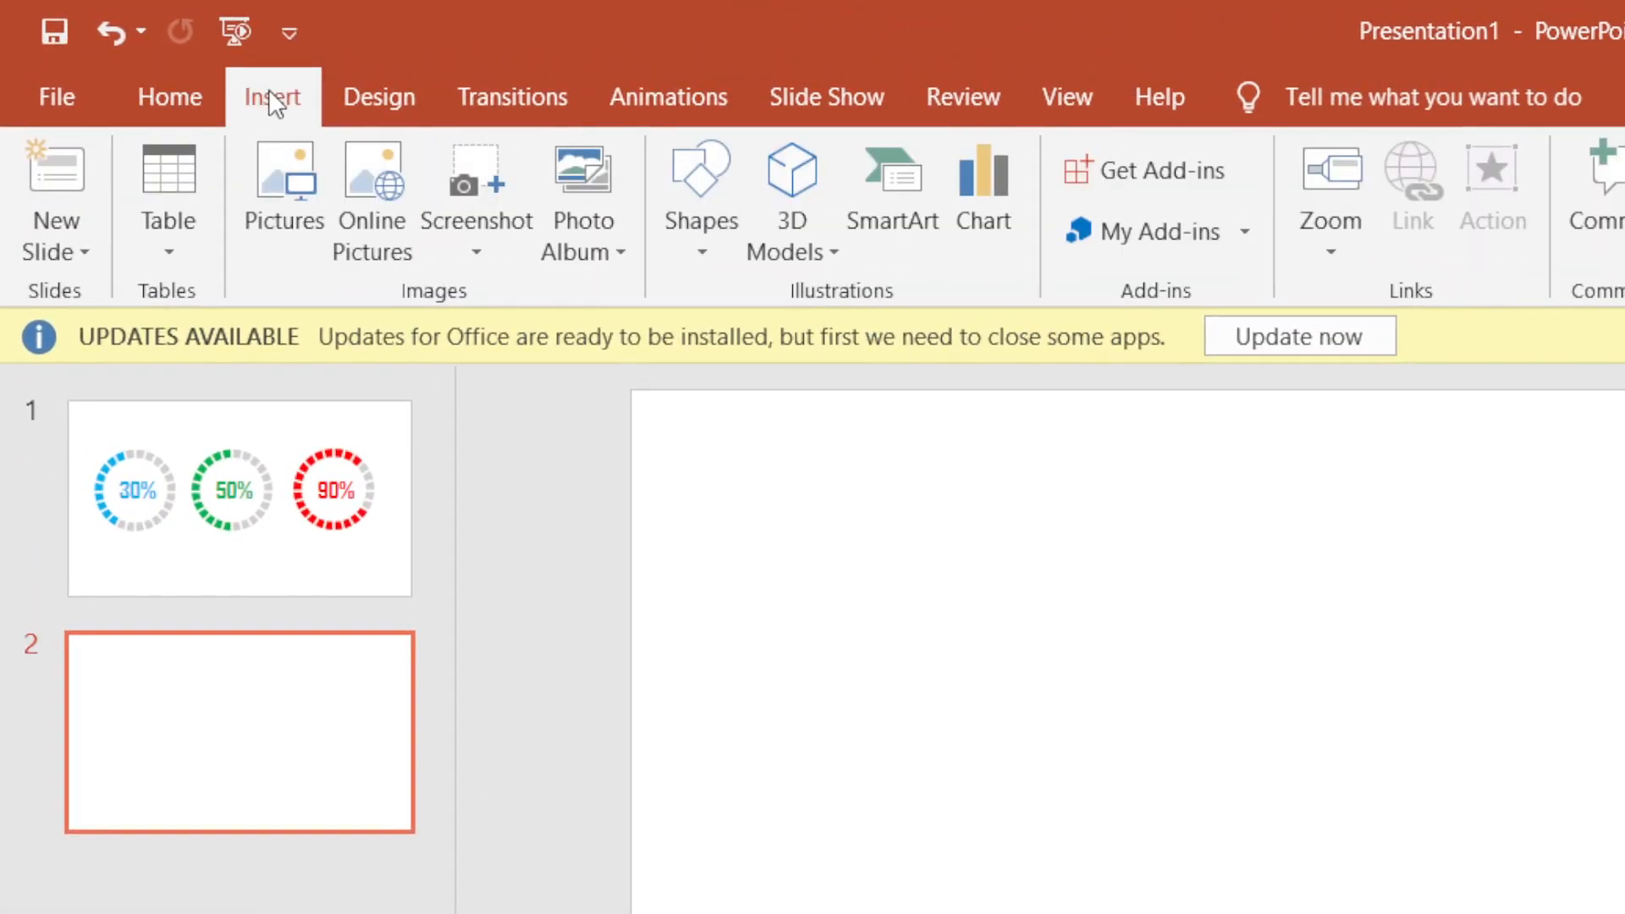
click(709, 258)
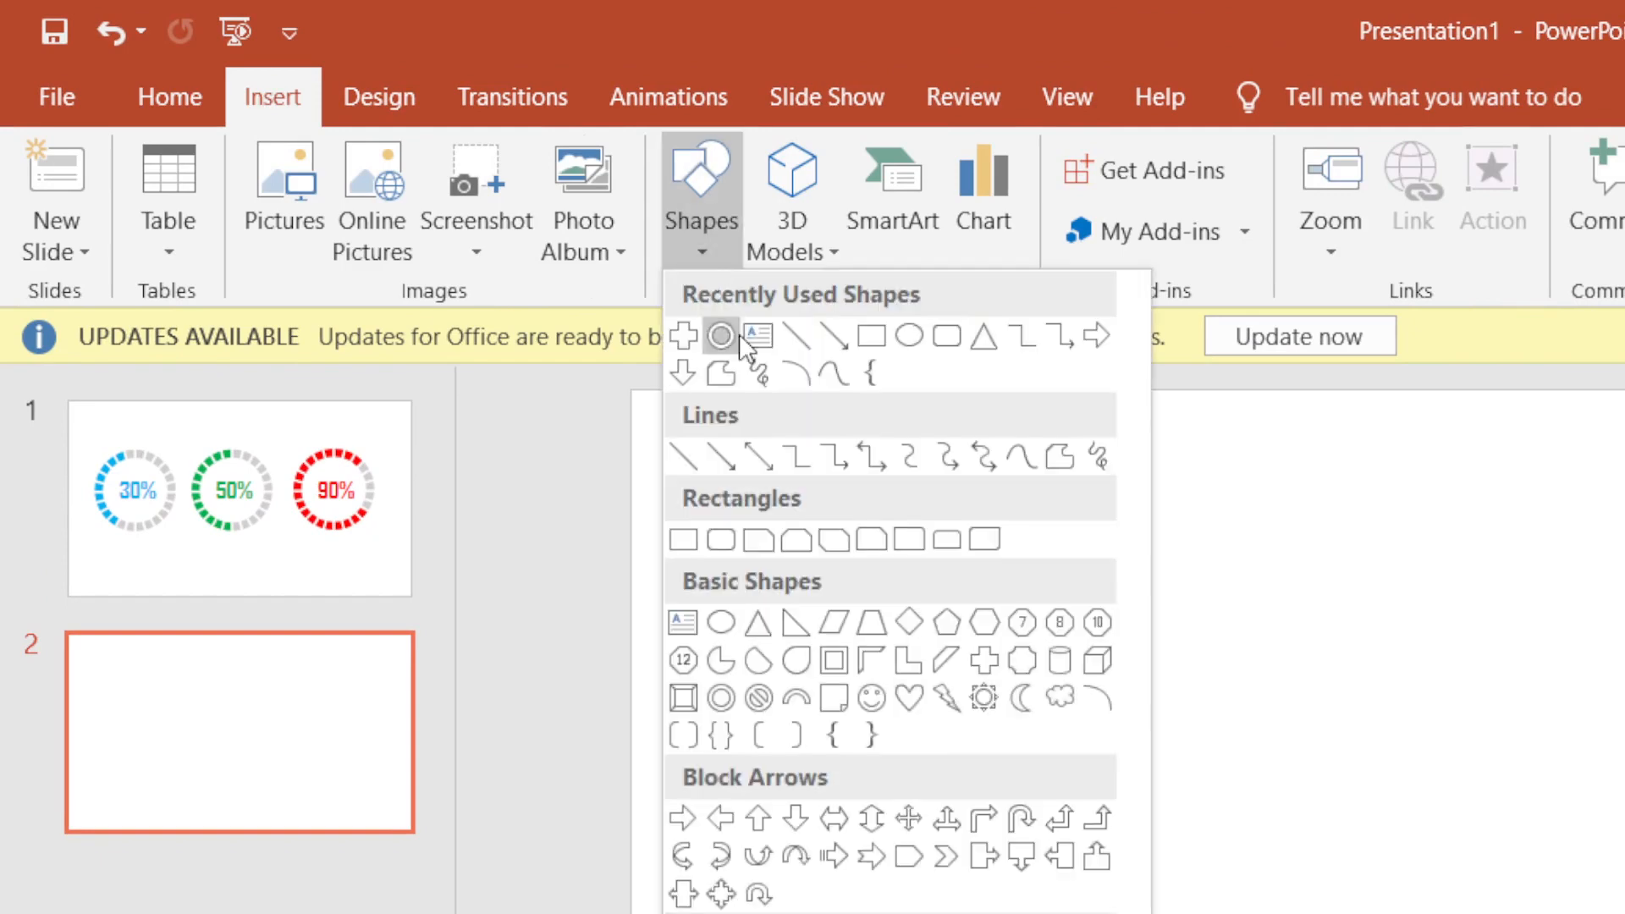
click(725, 696)
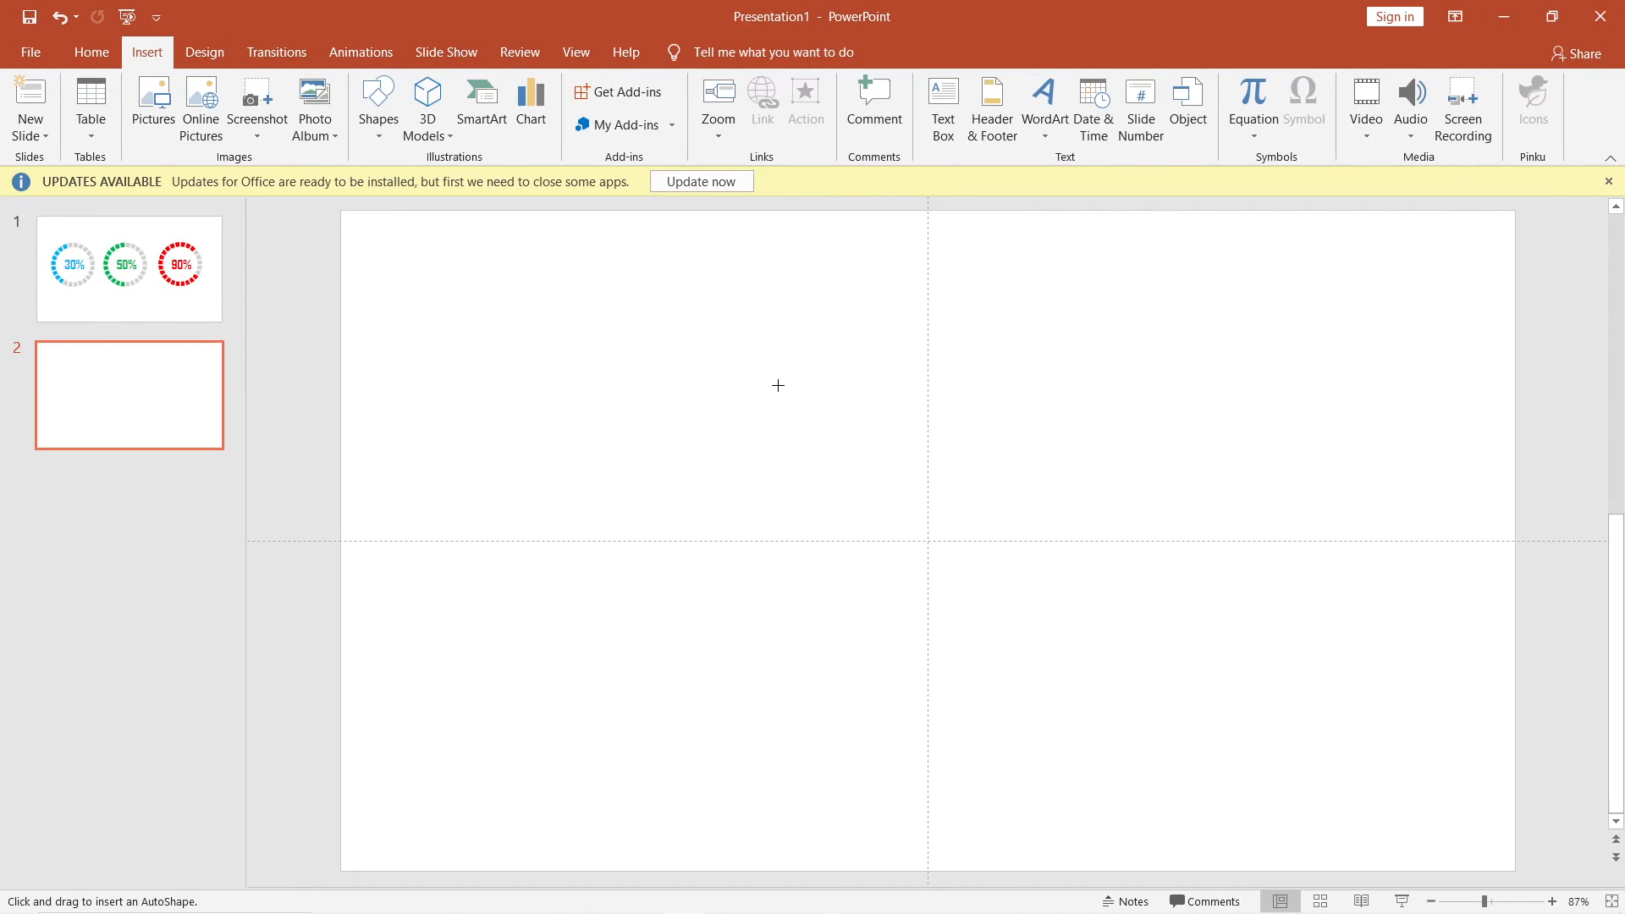
mouse_move(777, 385)
mouse_down()
mouse_move(1157, 729)
mouse_move(1108, 694)
mouse_move(1118, 702)
mouse_up()
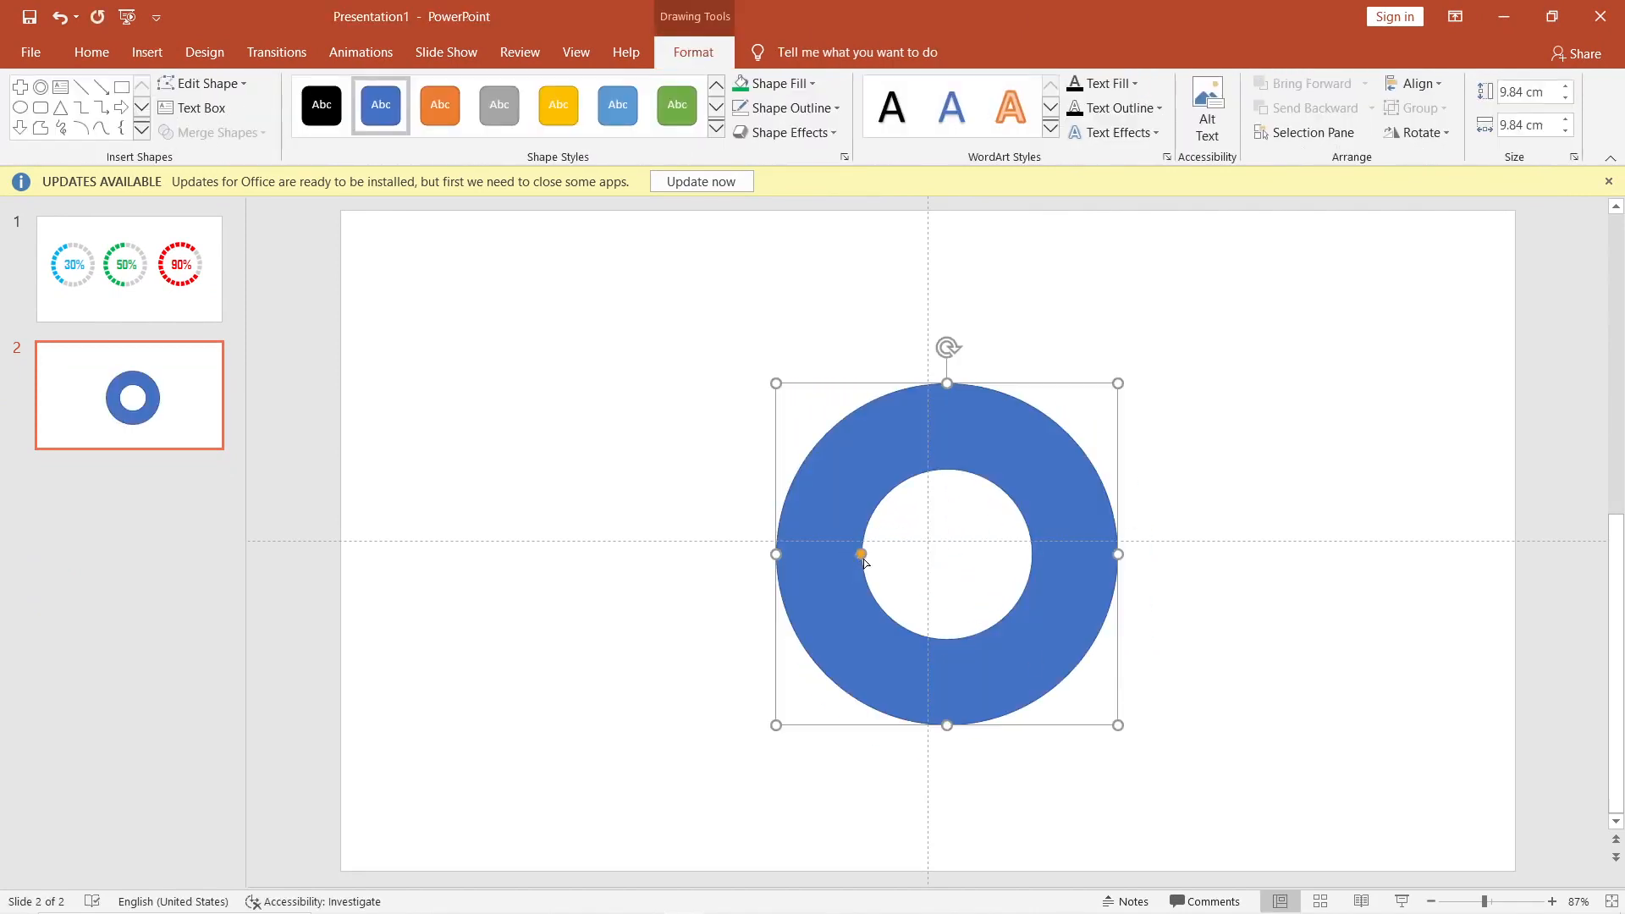
drag(861, 554, 814, 559)
mouse_move(1052, 461)
mouse_down()
mouse_move(1016, 452)
mouse_move(1029, 439)
mouse_up()
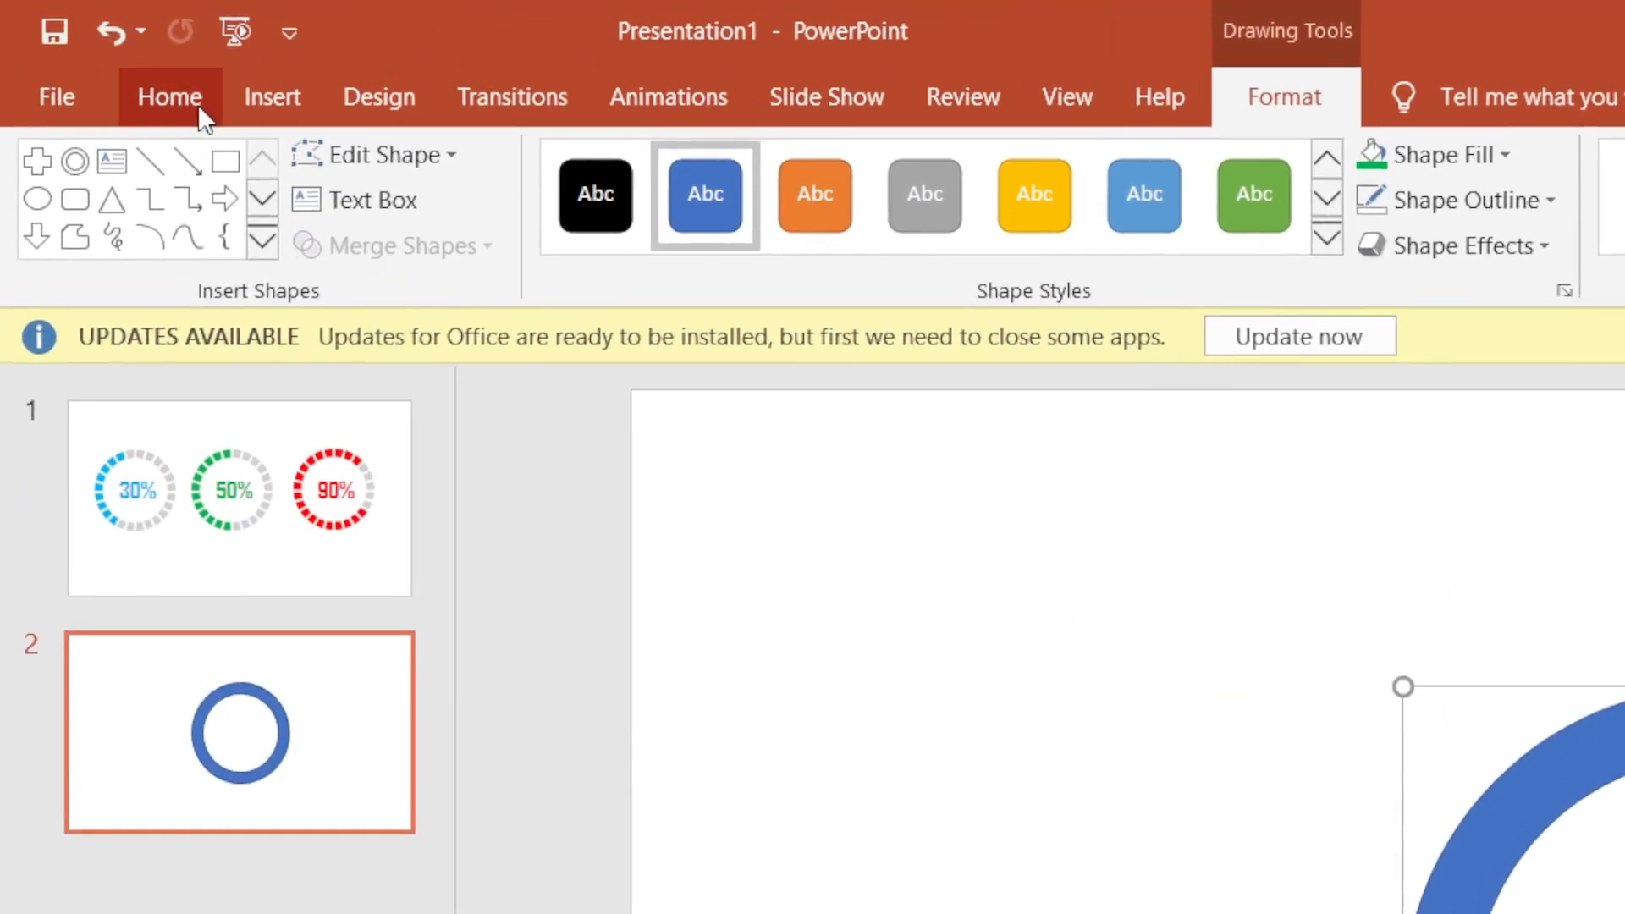
- Draw a cross shape about 12.02 cm wide and high over the ring
click(154, 51)
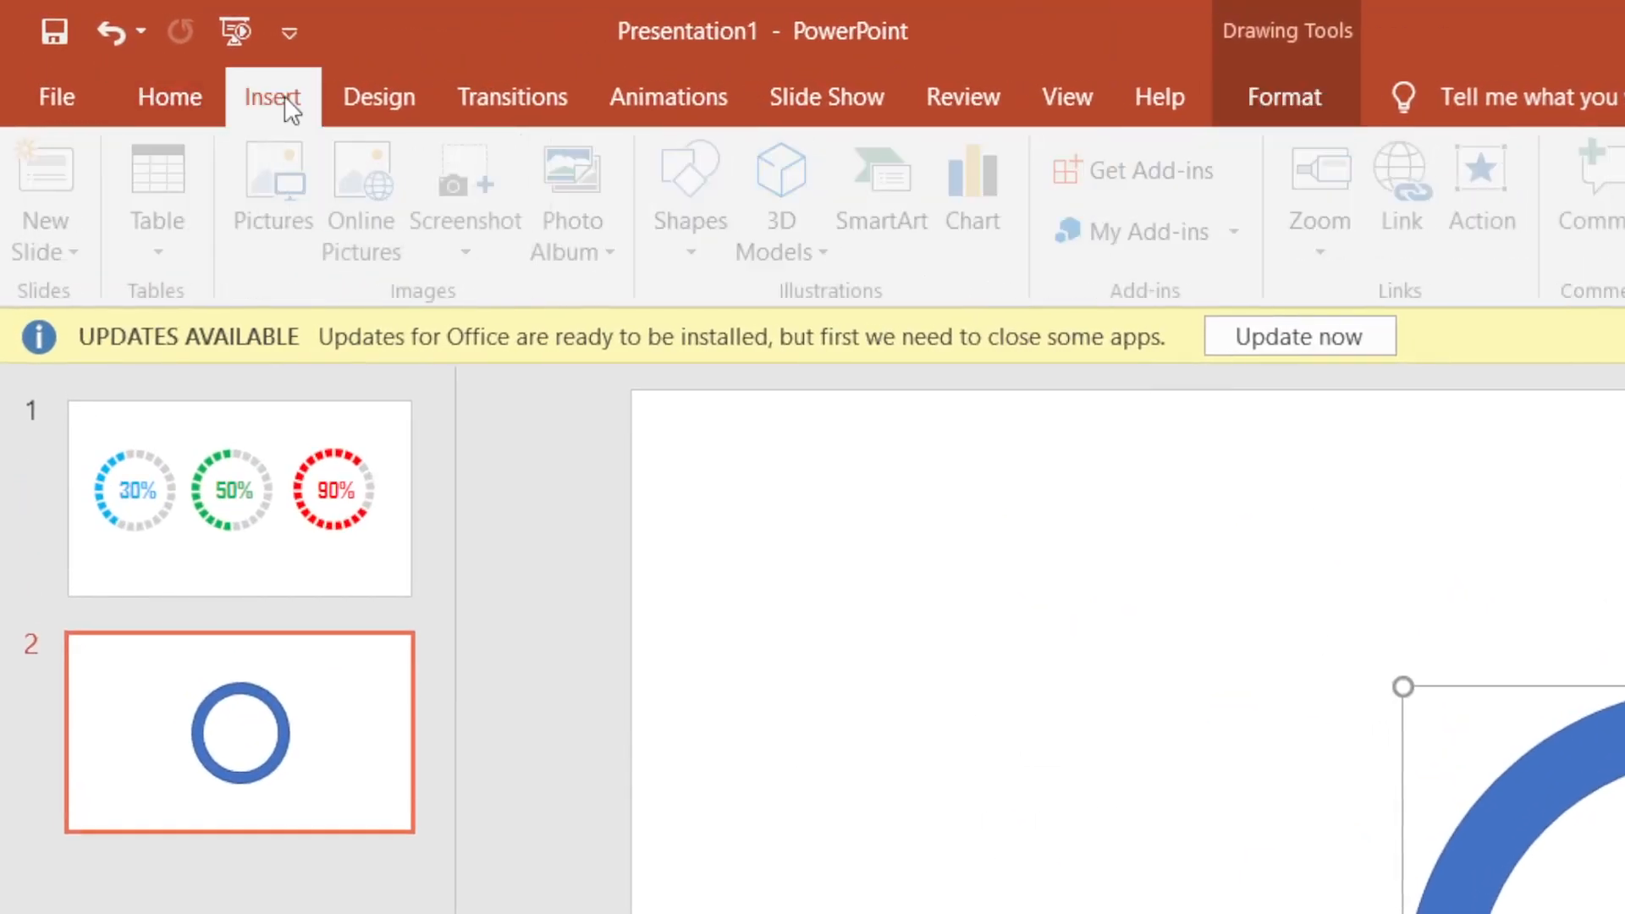
click(683, 253)
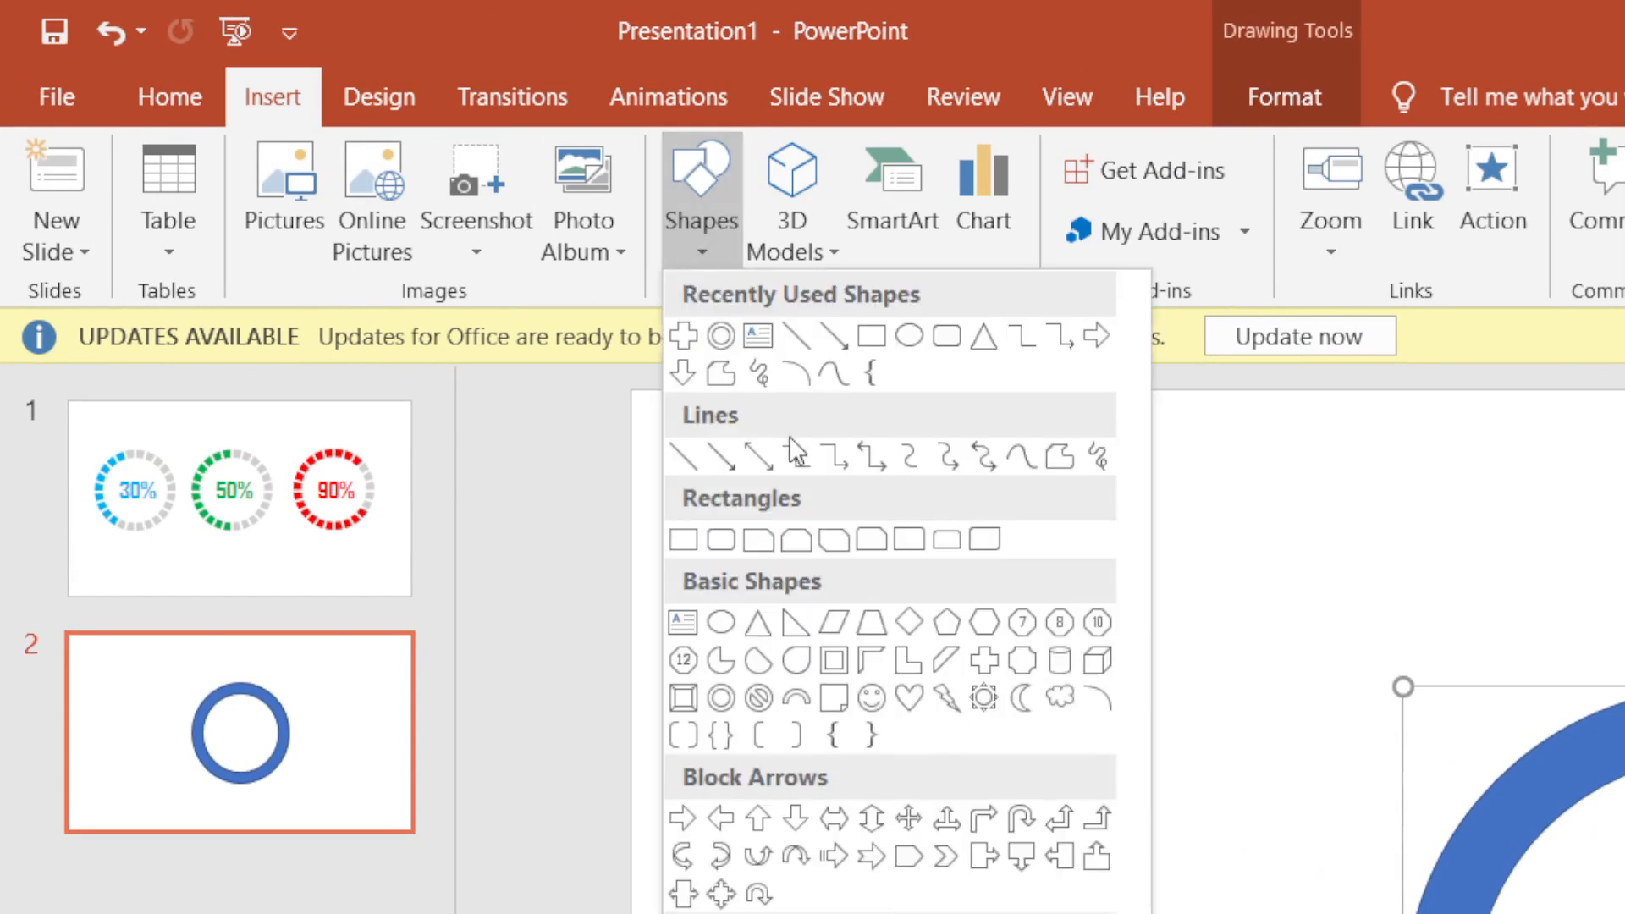
click(986, 662)
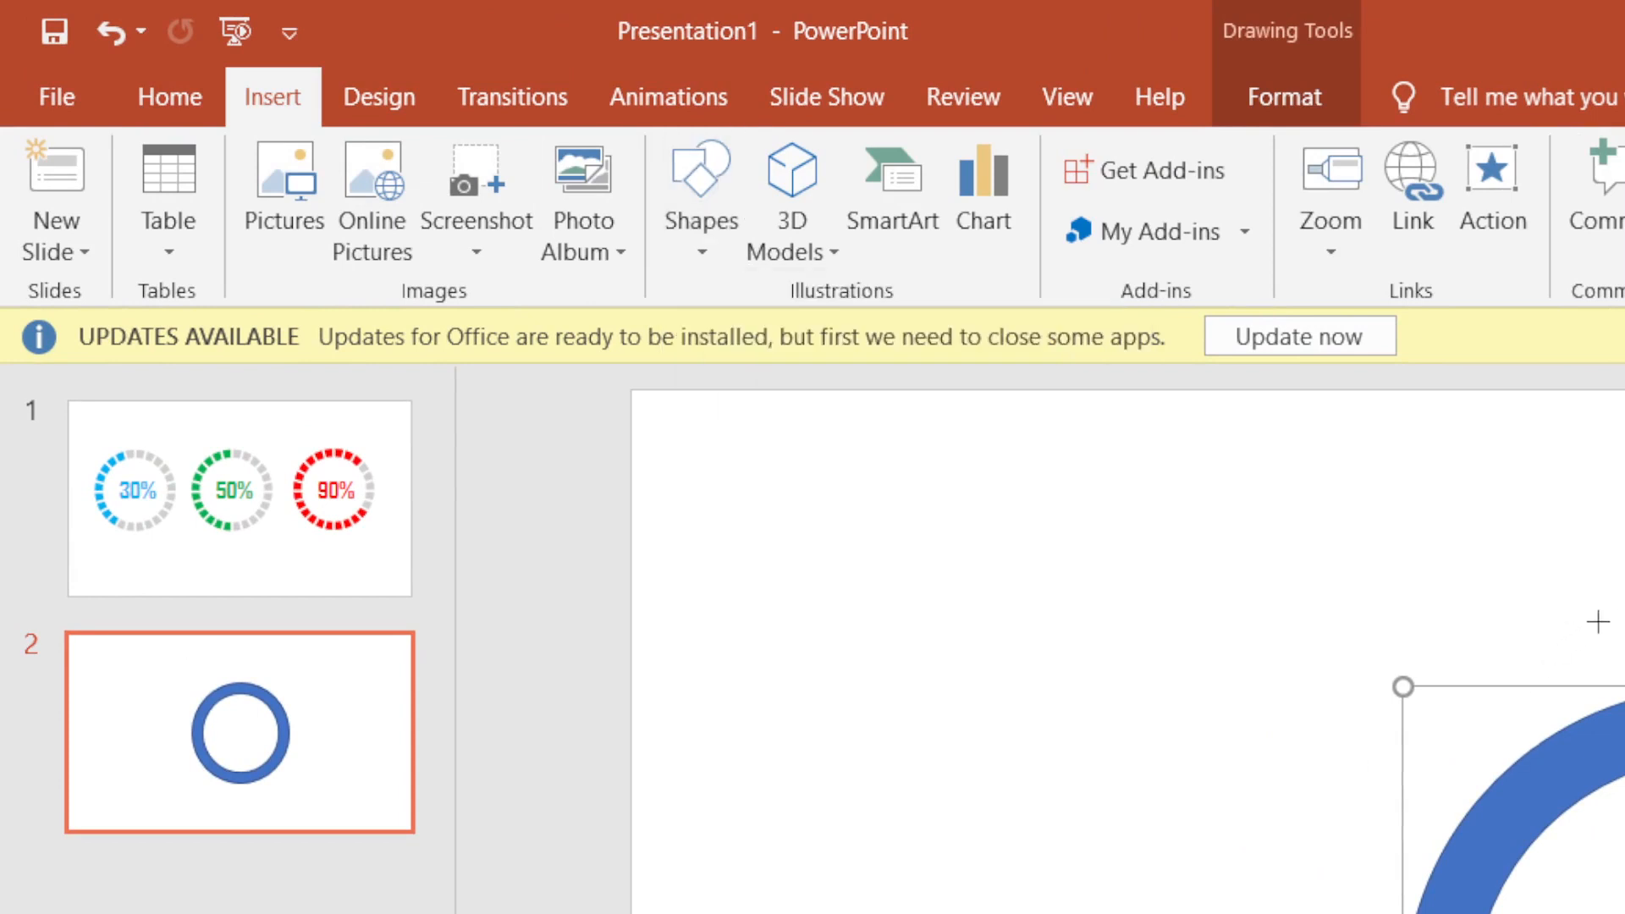
drag(1615, 617, 1624, 913)
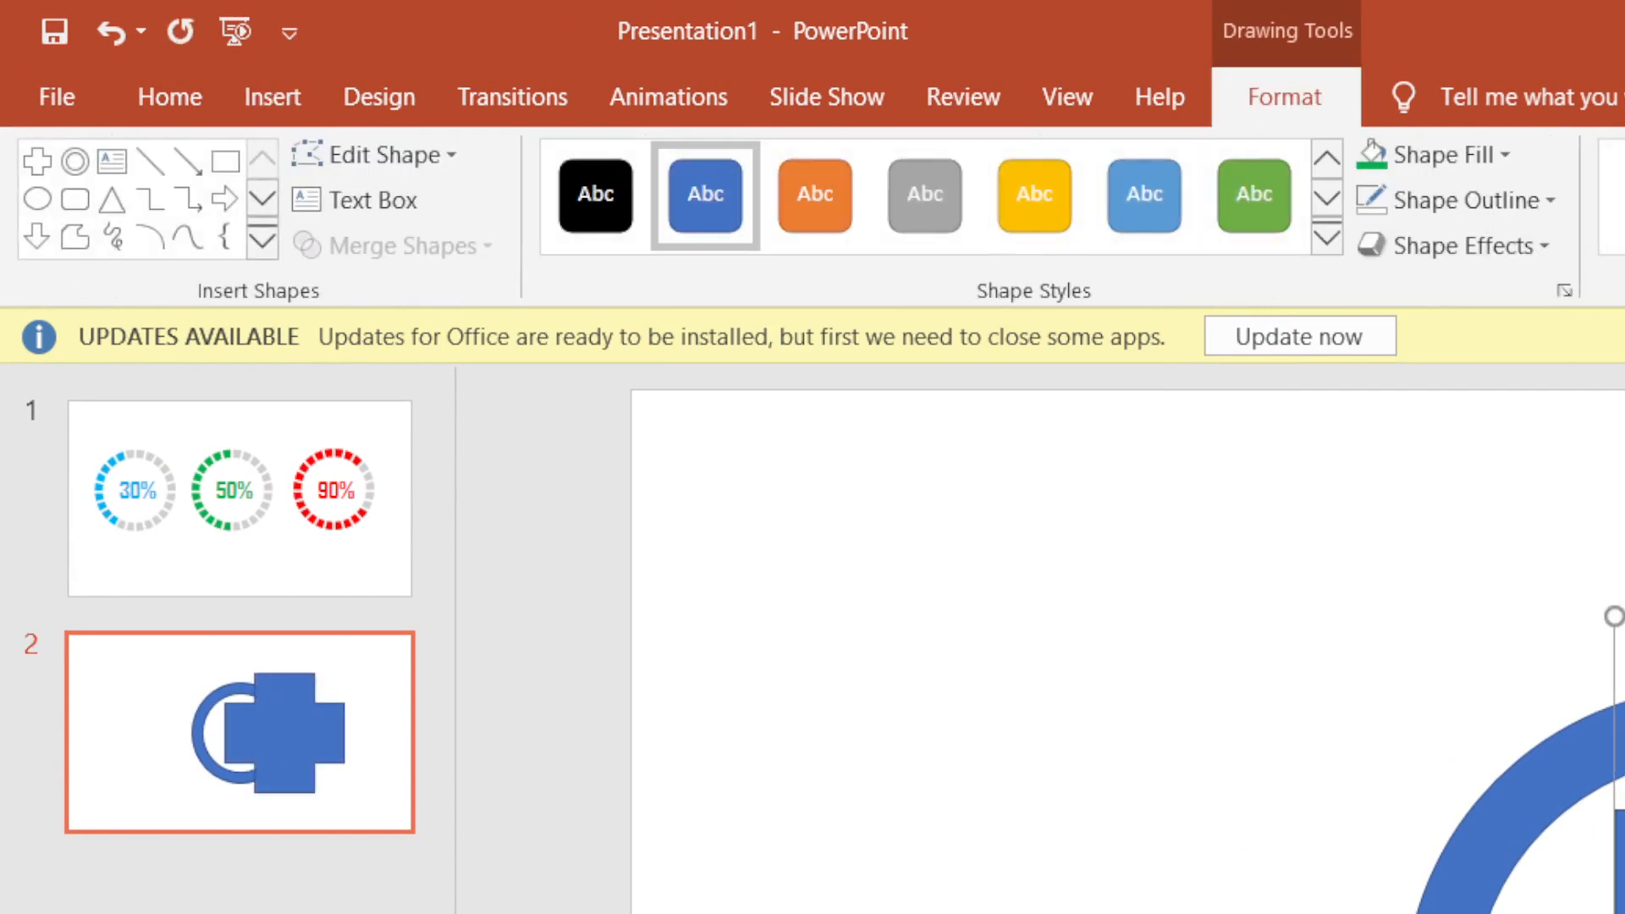
- Narrow the cross's arms to thin bars and centre the cross on the ring
drag(1624, 617, 1624, 617)
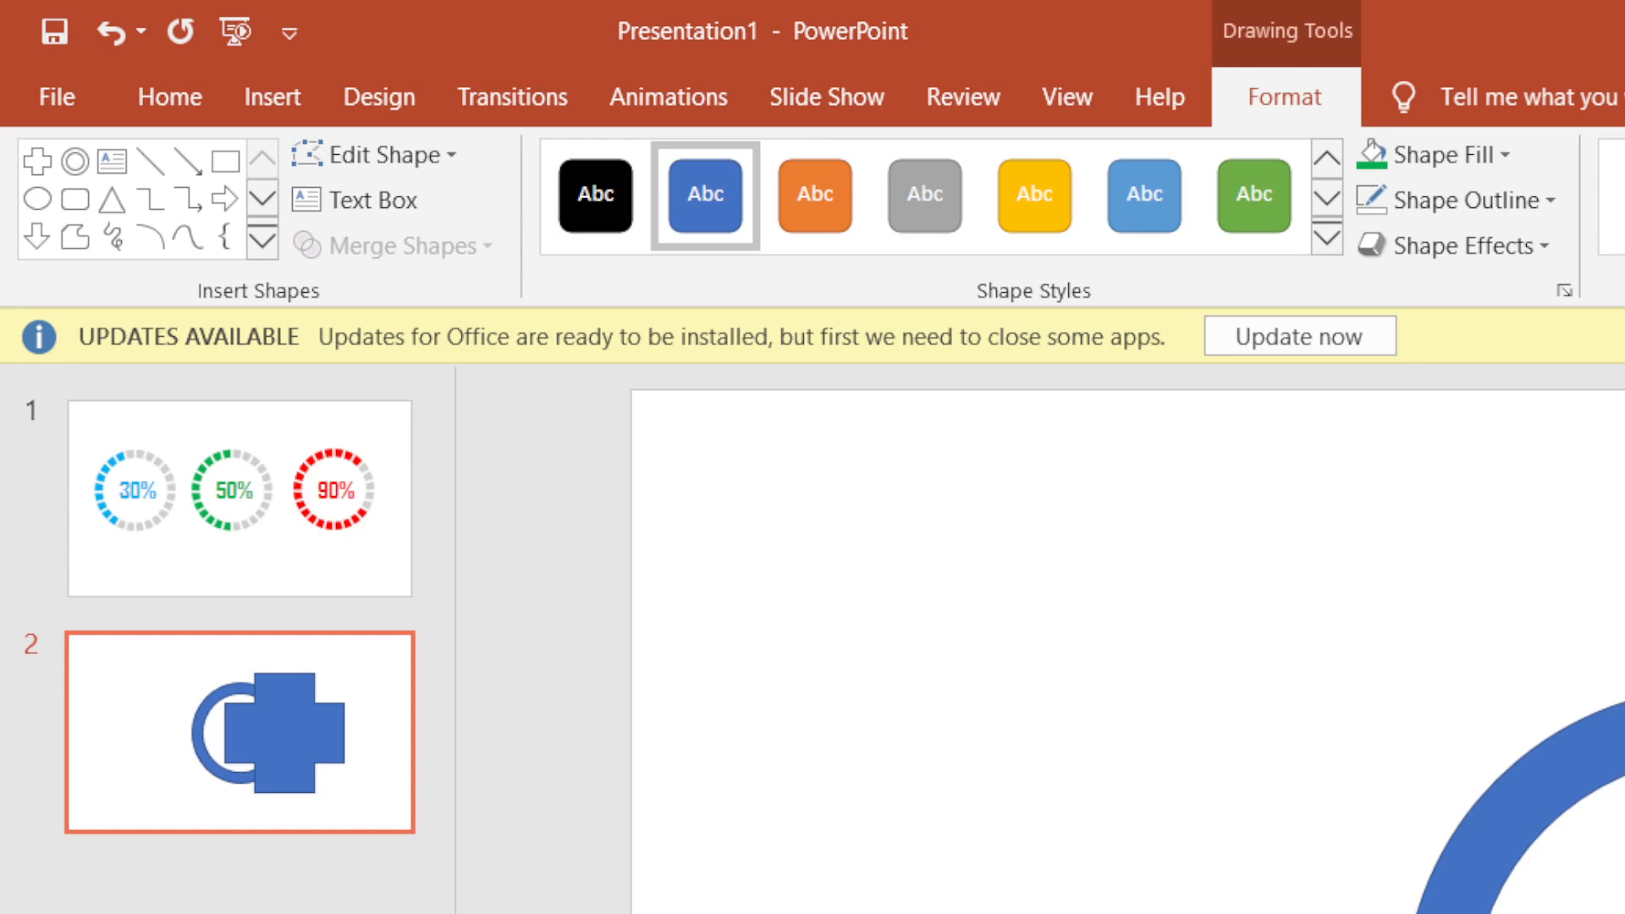
drag(1624, 617, 1624, 617)
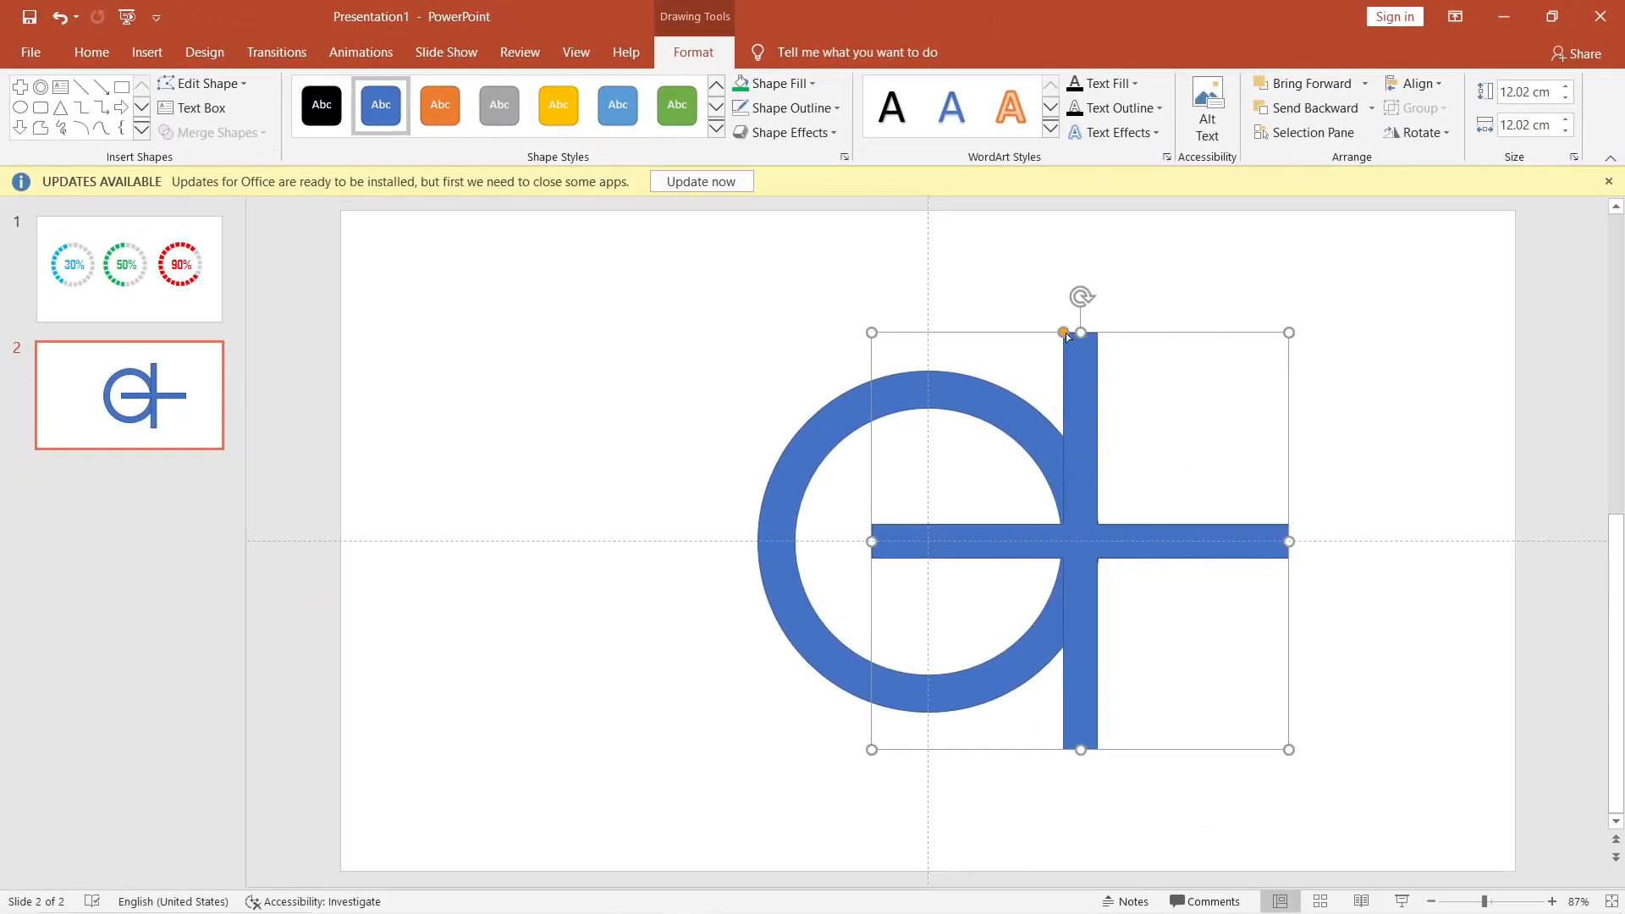
drag(1068, 336, 926, 336)
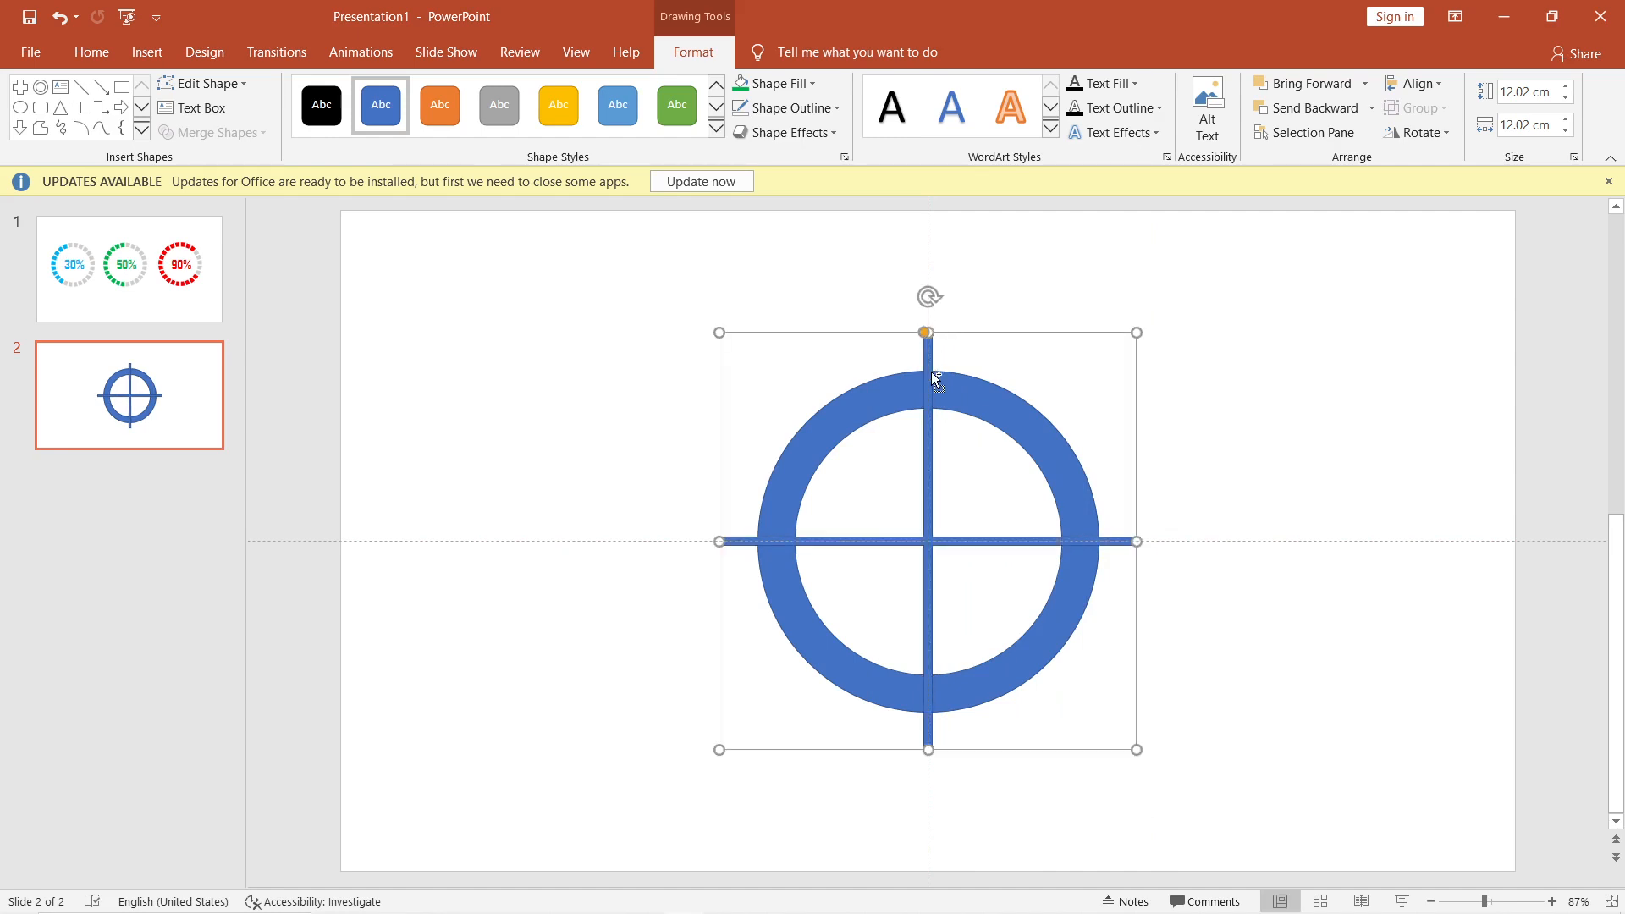
- Duplicate the cross five times onto the same centre, rotating each copy a further 15° to form evenly spaced spokes around the ring
key(ctrl+d)
drag(948, 481, 933, 466)
drag(934, 294, 1022, 329)
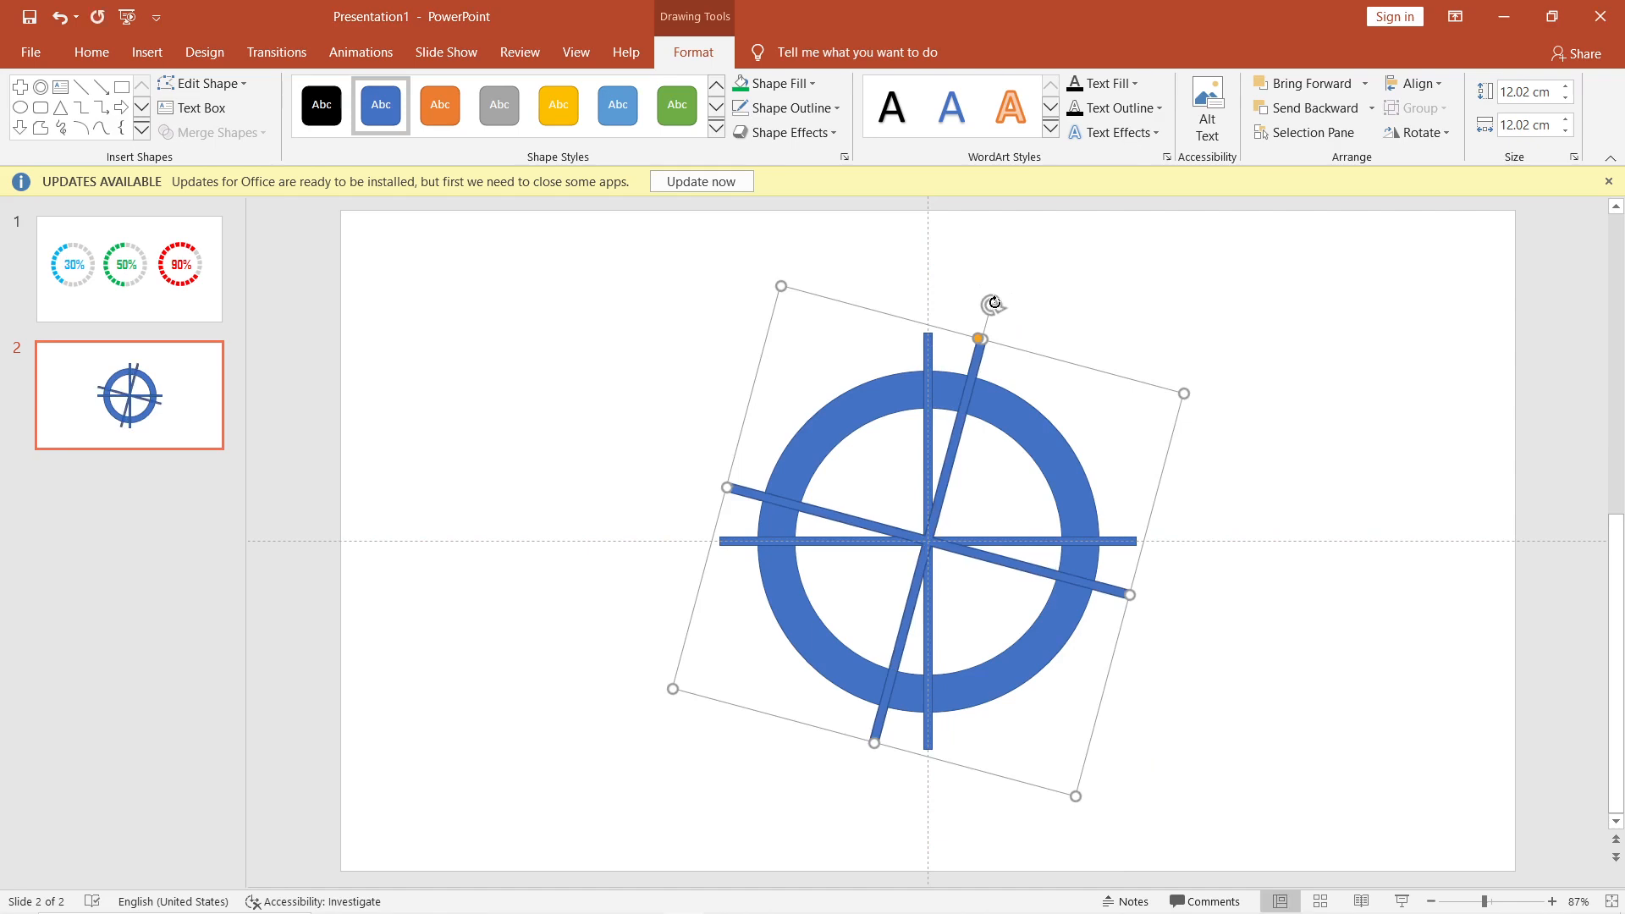
drag(994, 303, 1053, 331)
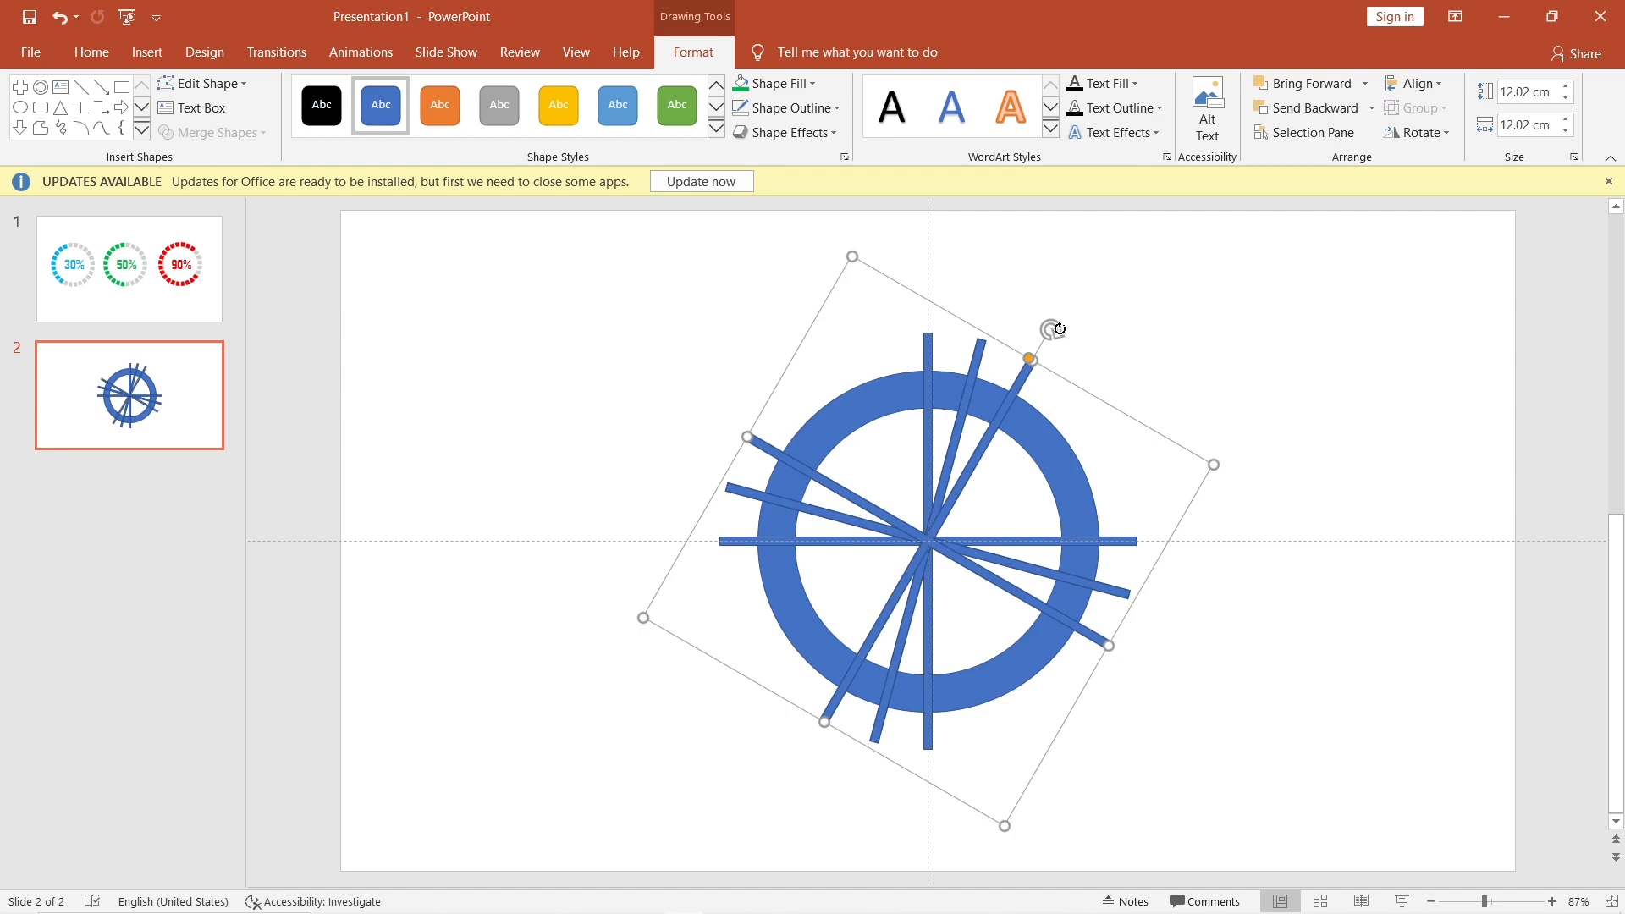
click(1061, 339)
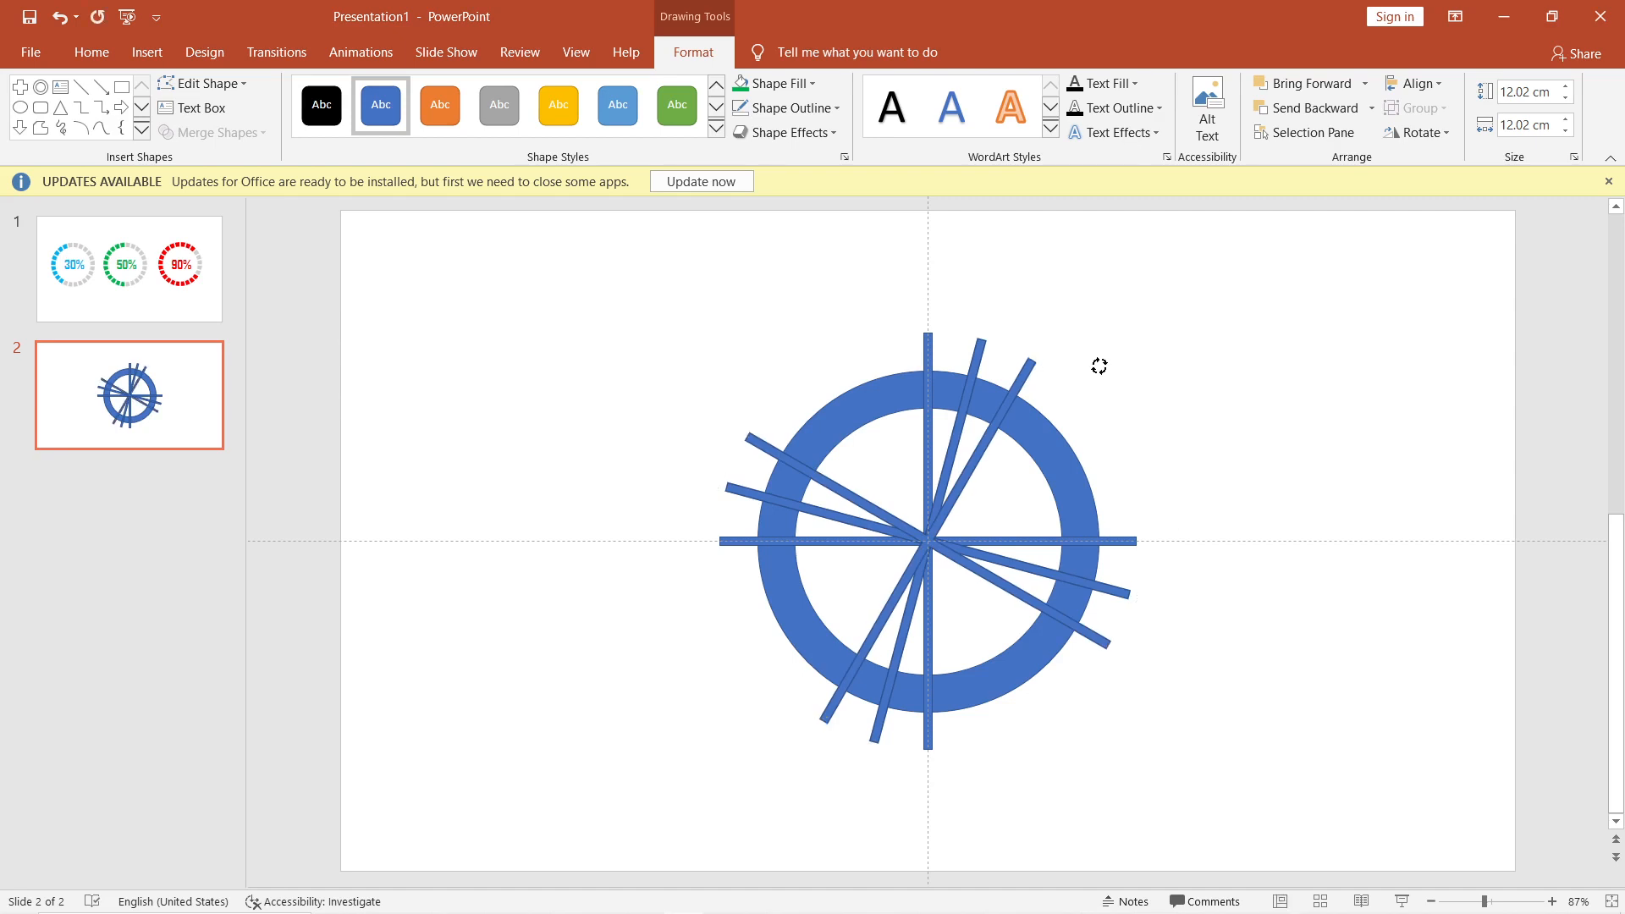
key(ctrl+y)
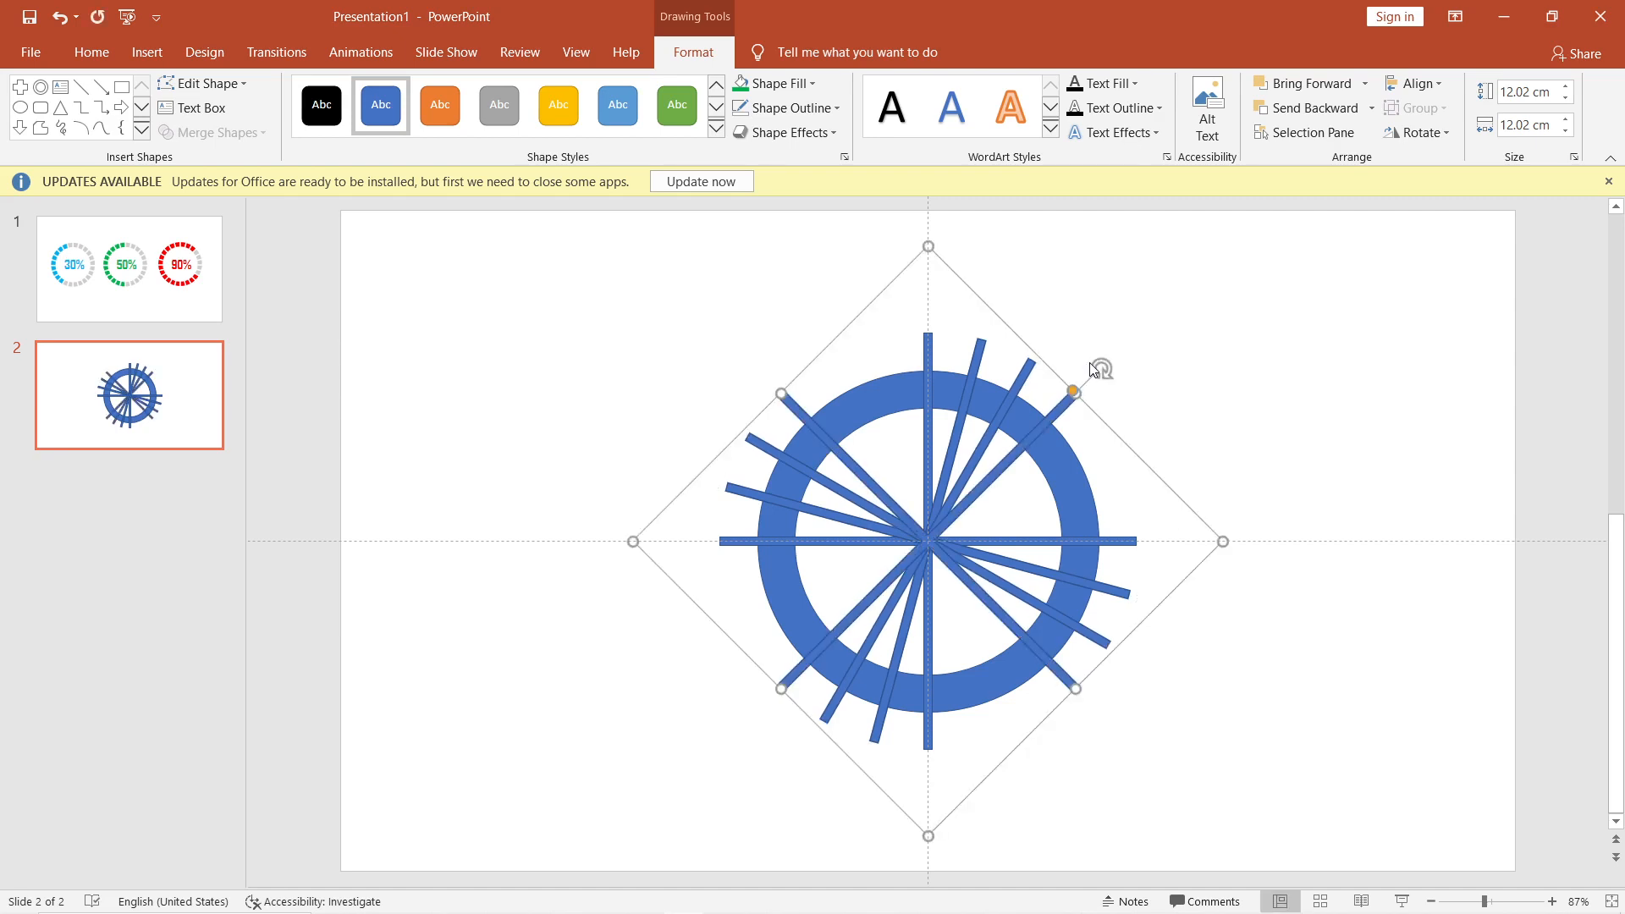
drag(1102, 367, 1185, 477)
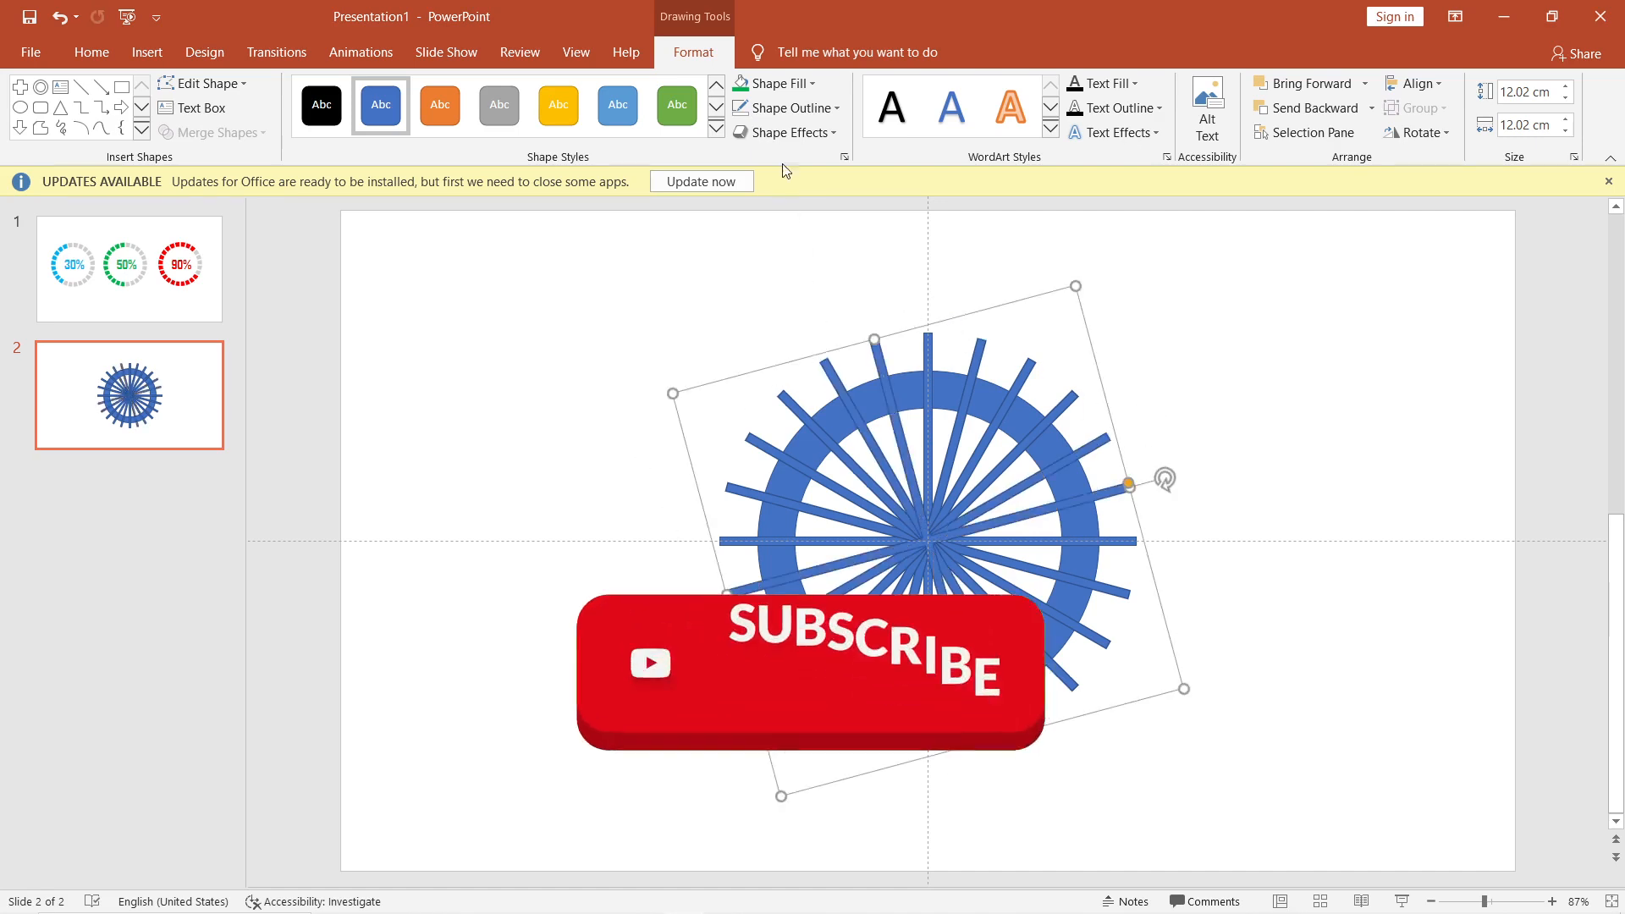
- Select all the crosses without the ring and merge them into one spoke shape with Combine
click(674, 292)
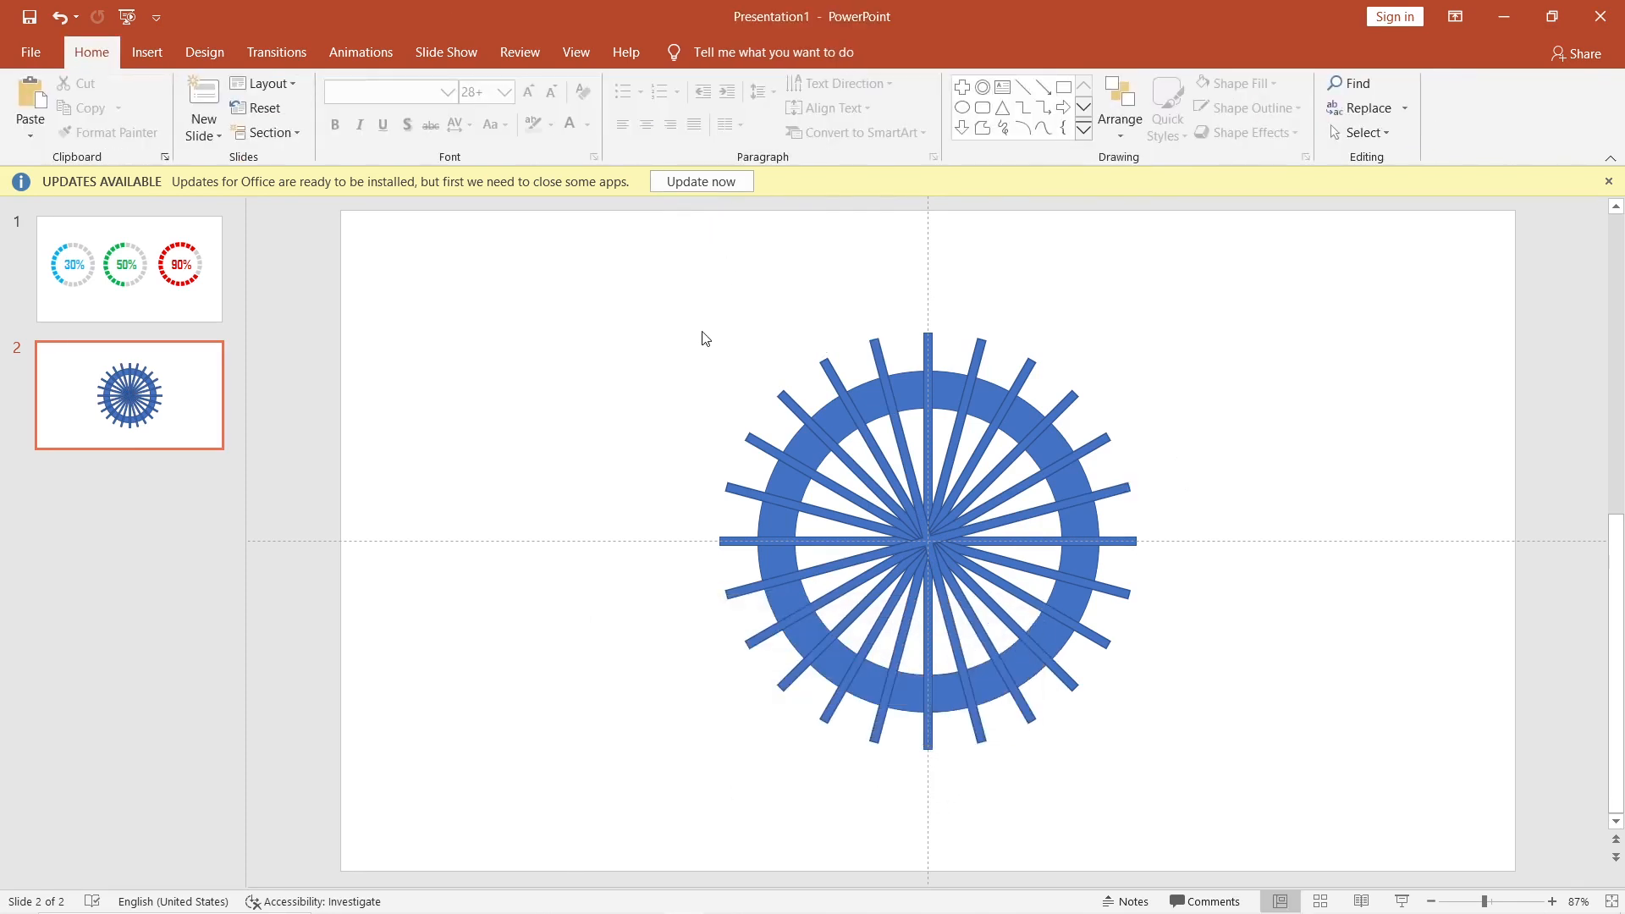
drag(645, 299, 1239, 767)
key(ctrl+shift+g)
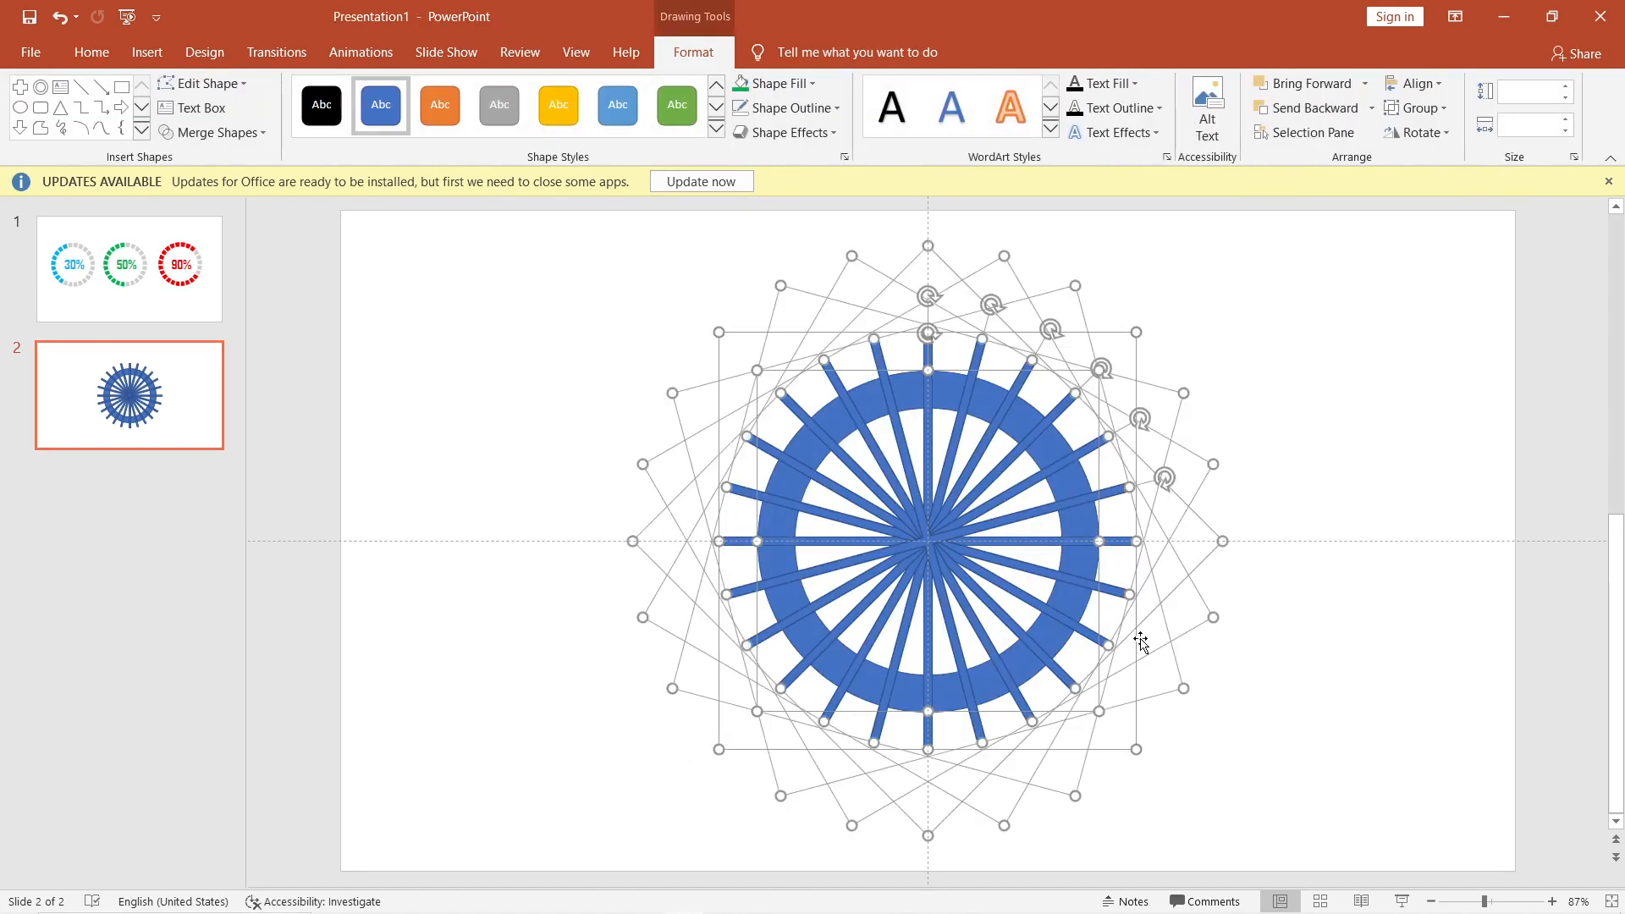
shift+click(878, 404)
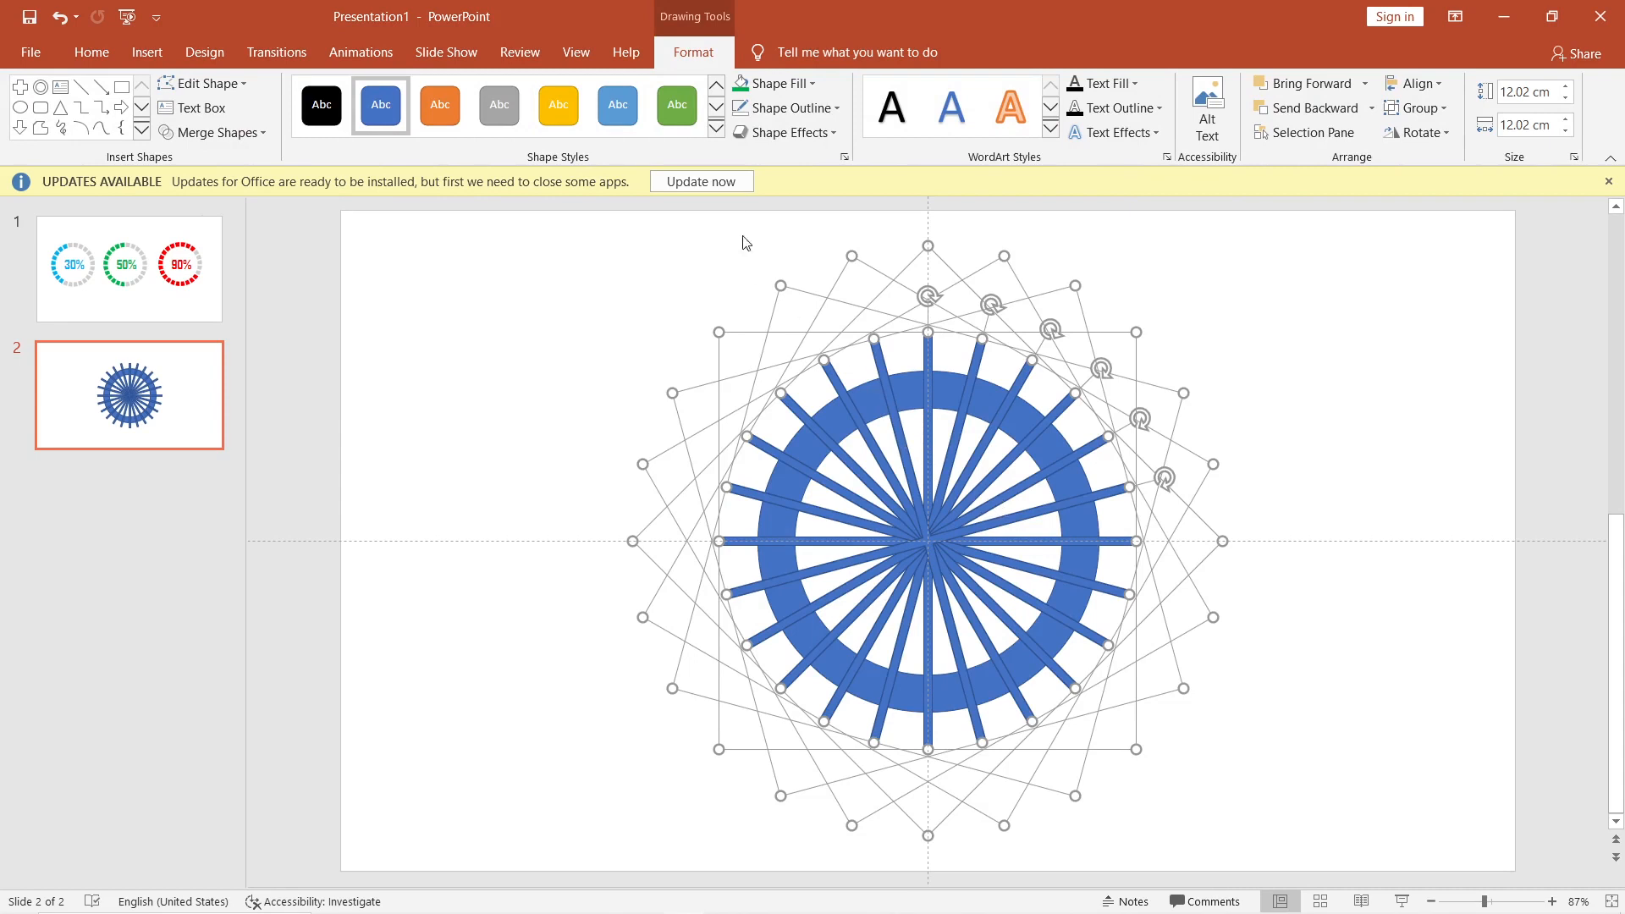
click(217, 133)
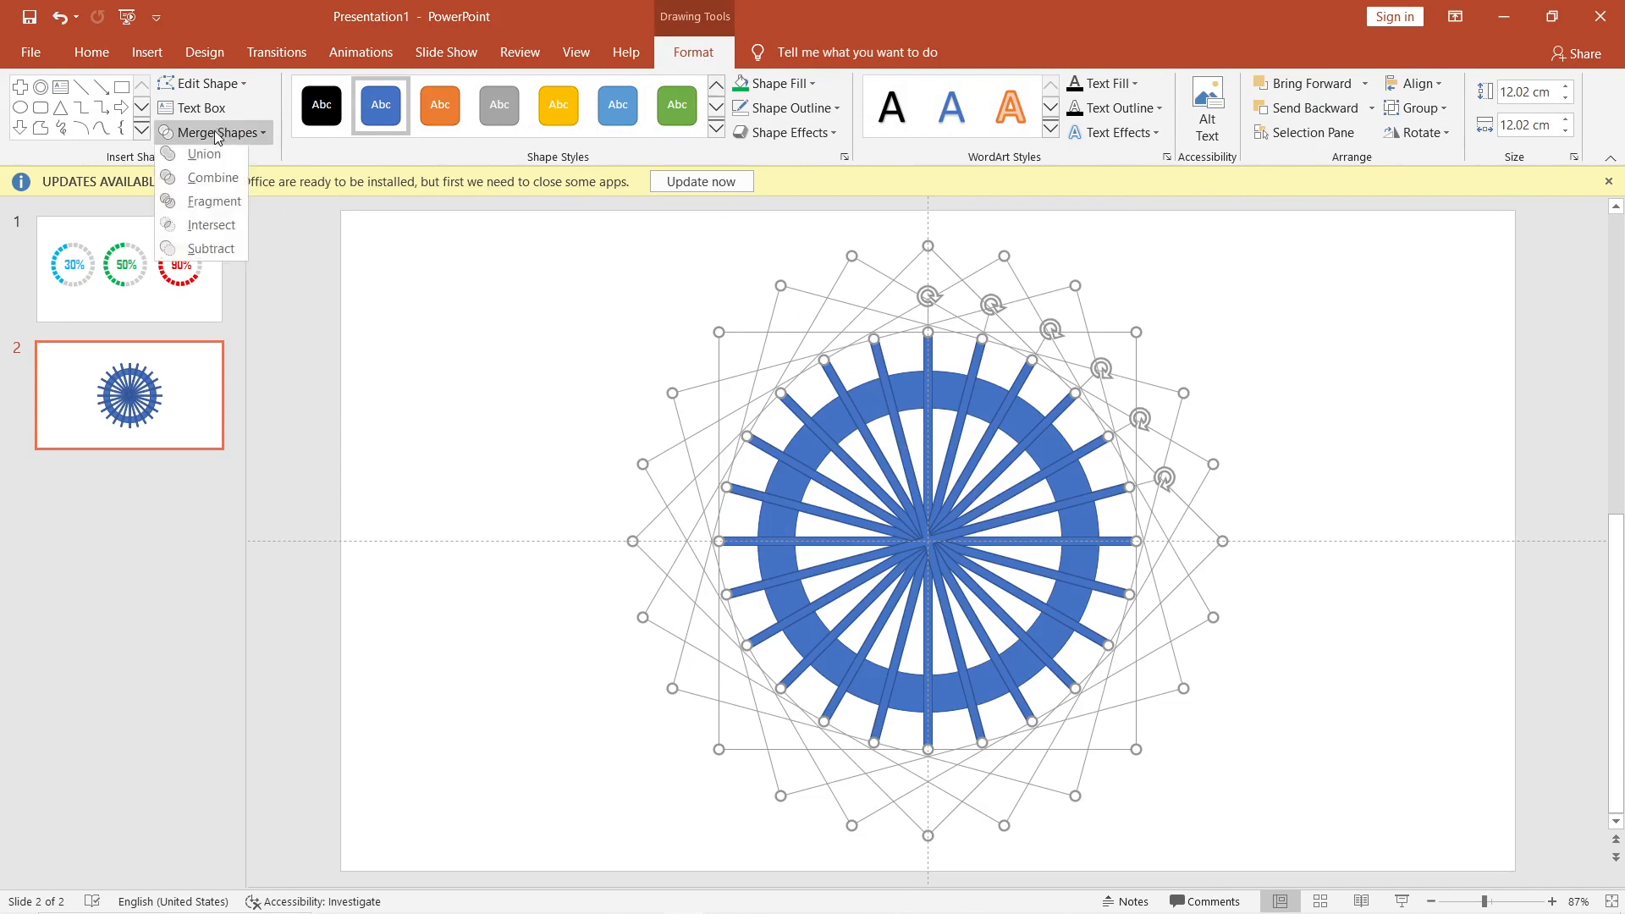
click(202, 180)
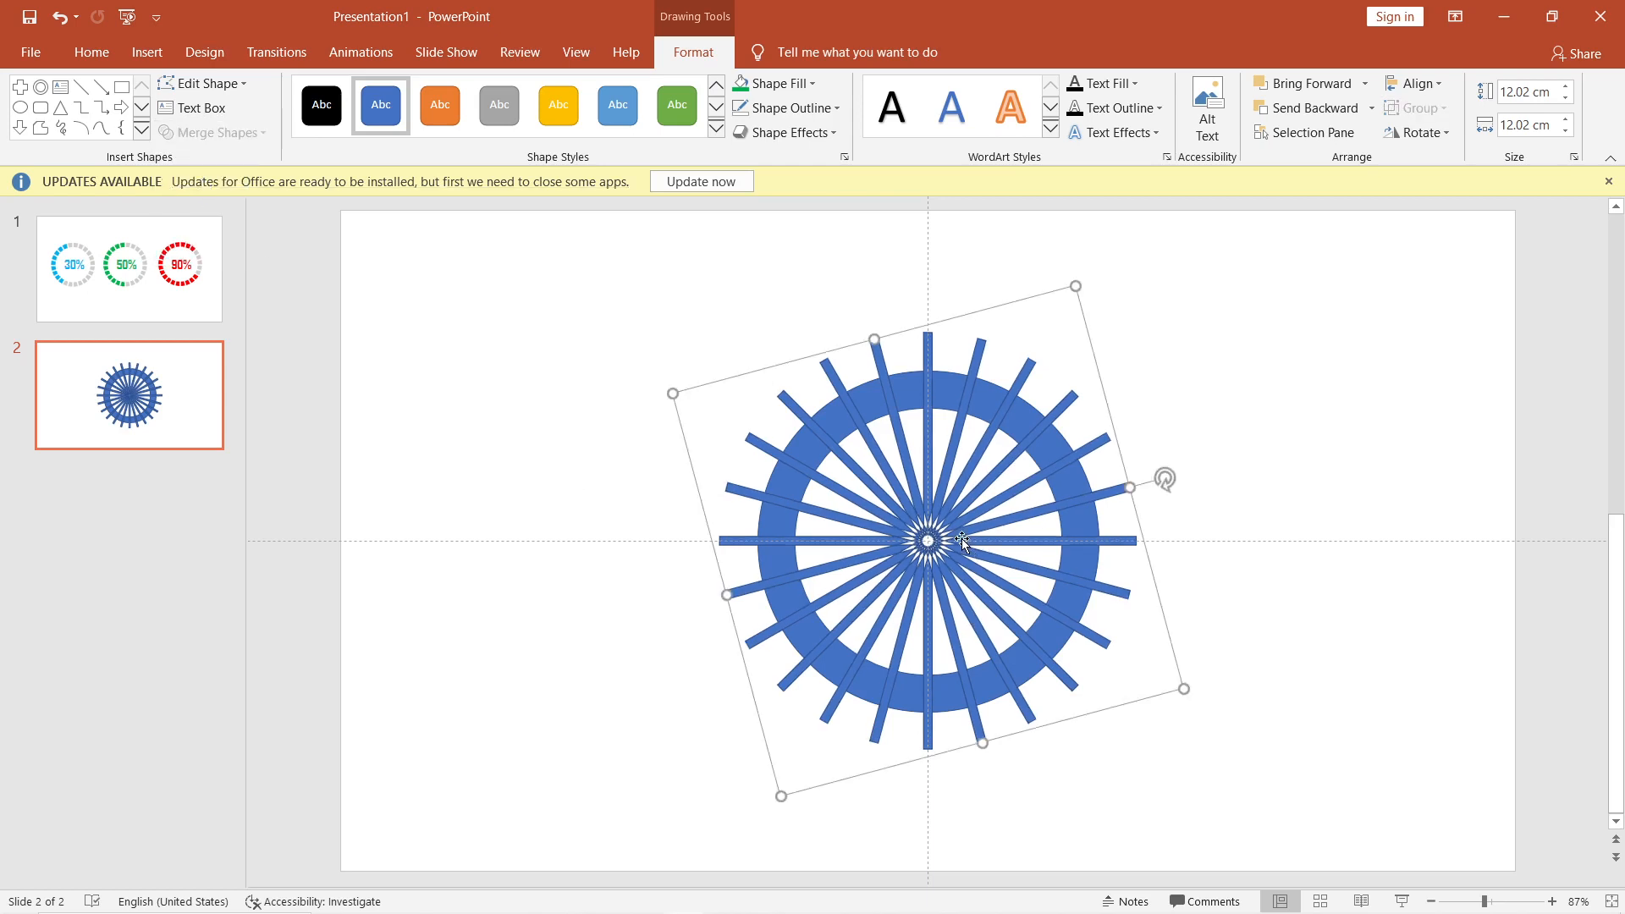
- Move the merged spokes aside off the ring to check them, and undo the move
drag(964, 538, 1343, 510)
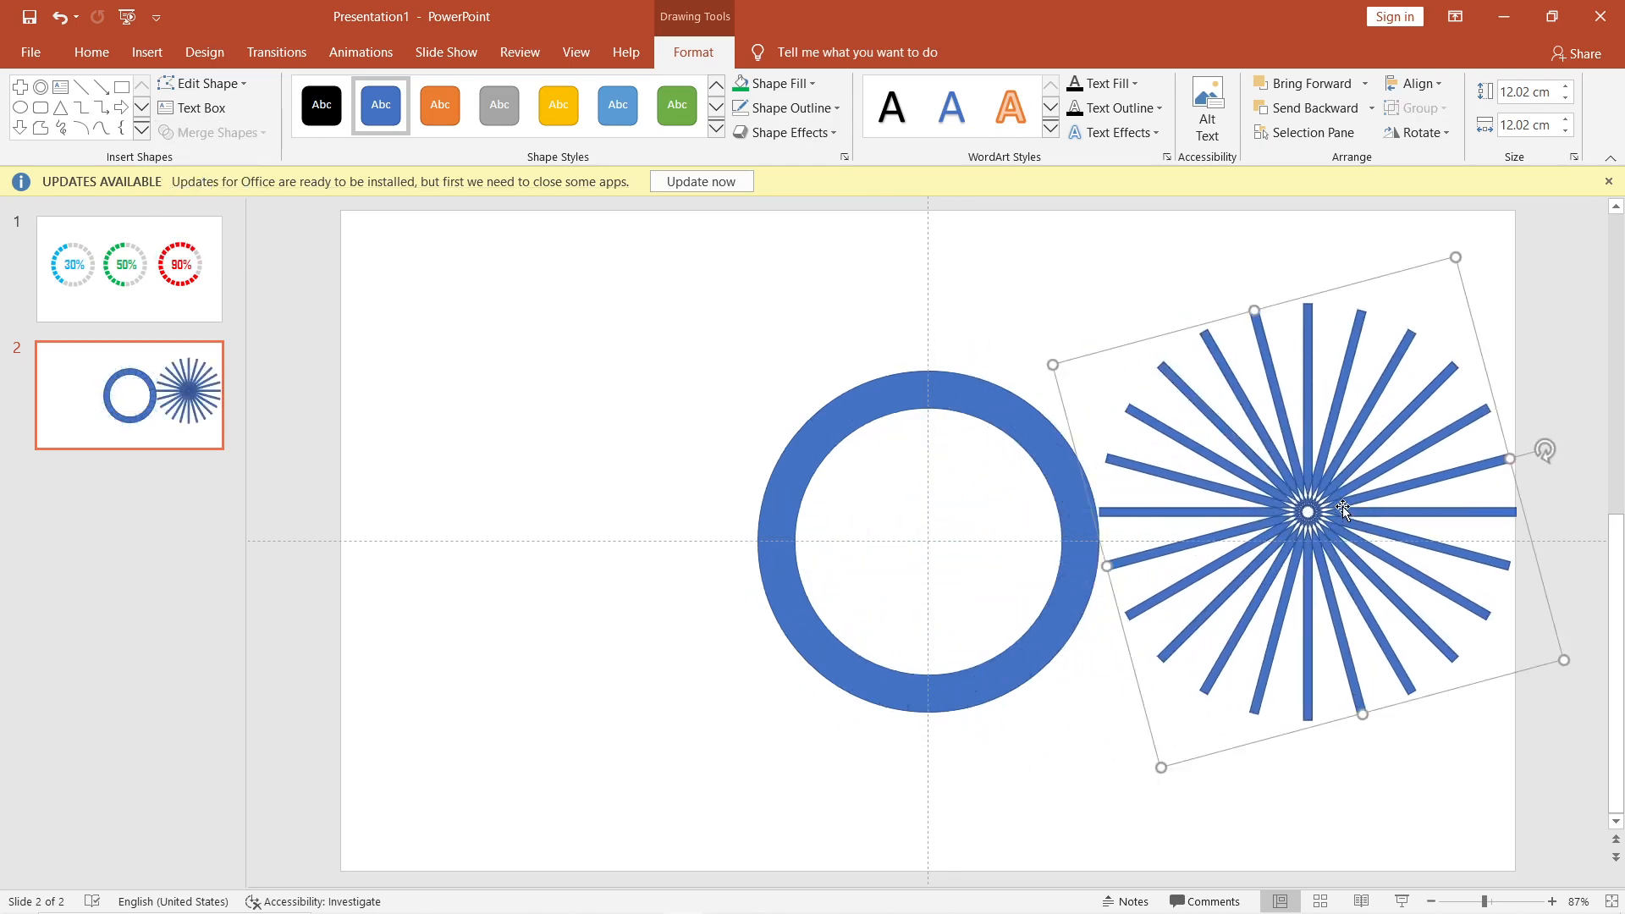
key(ctrl+z)
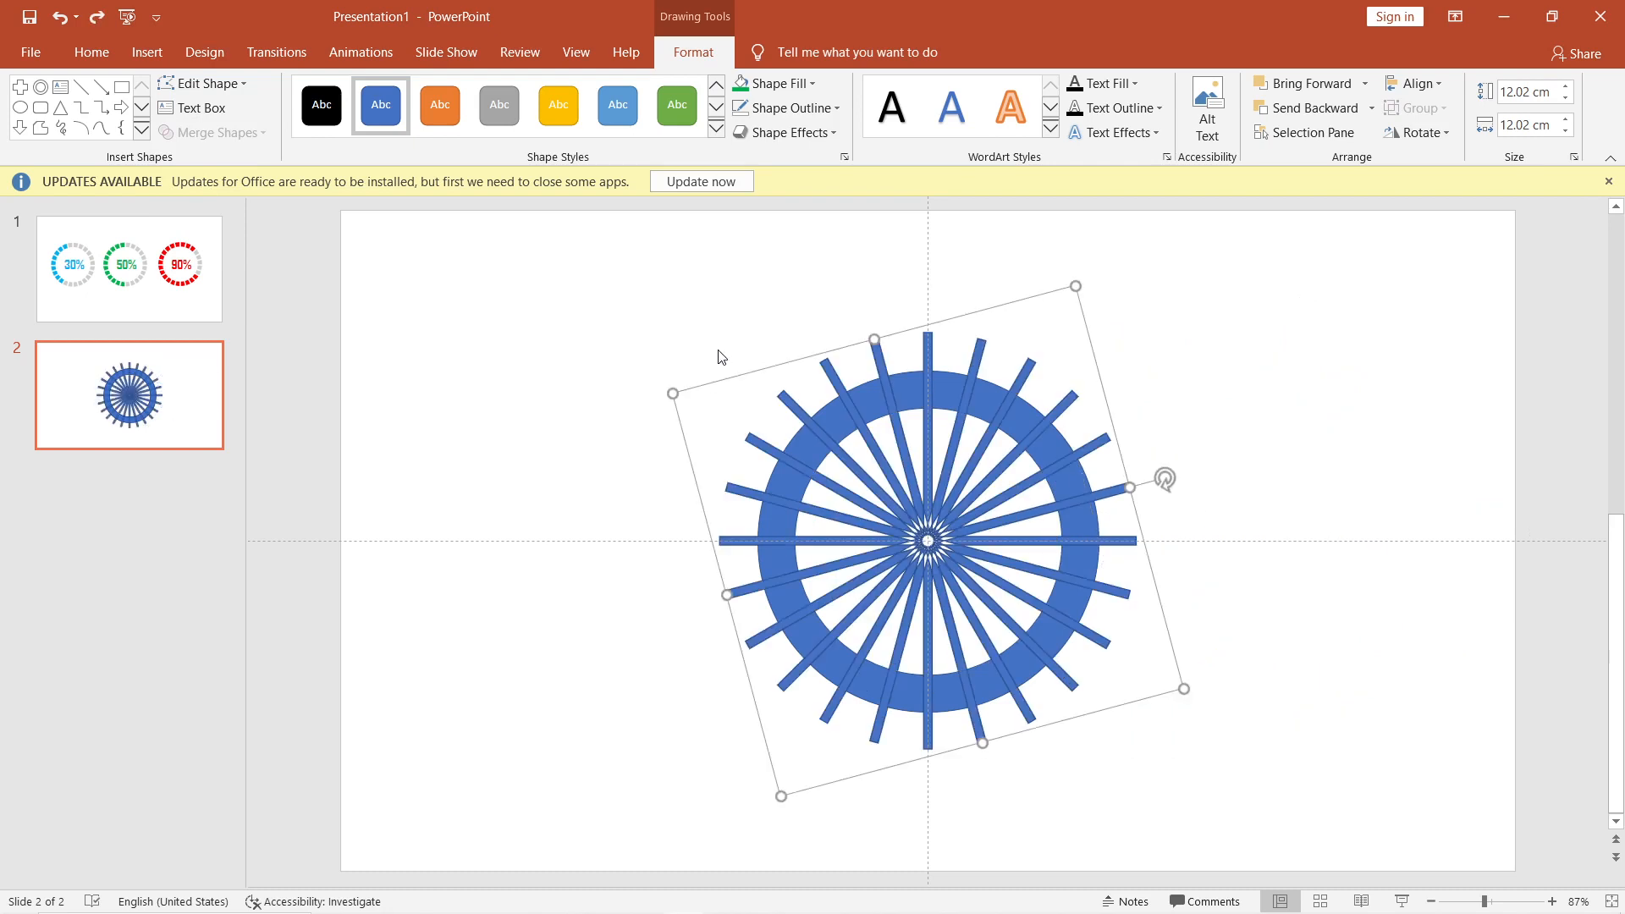
- Select the spoke shape together with the ring and split them into pieces with Fragment
key(ctrl+a)
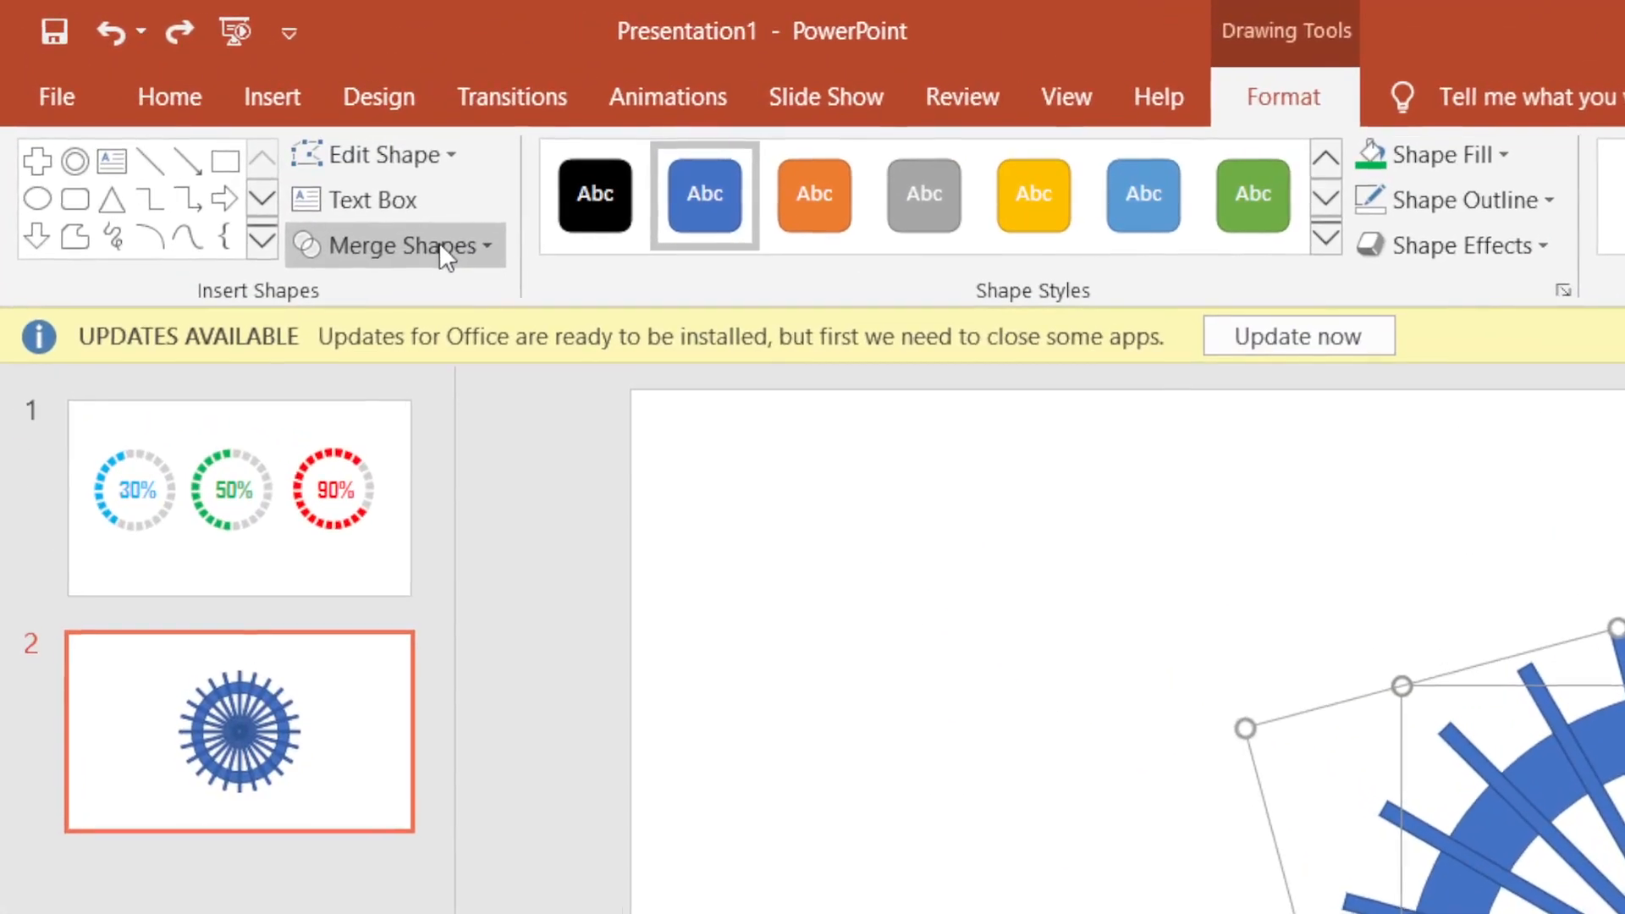
click(237, 131)
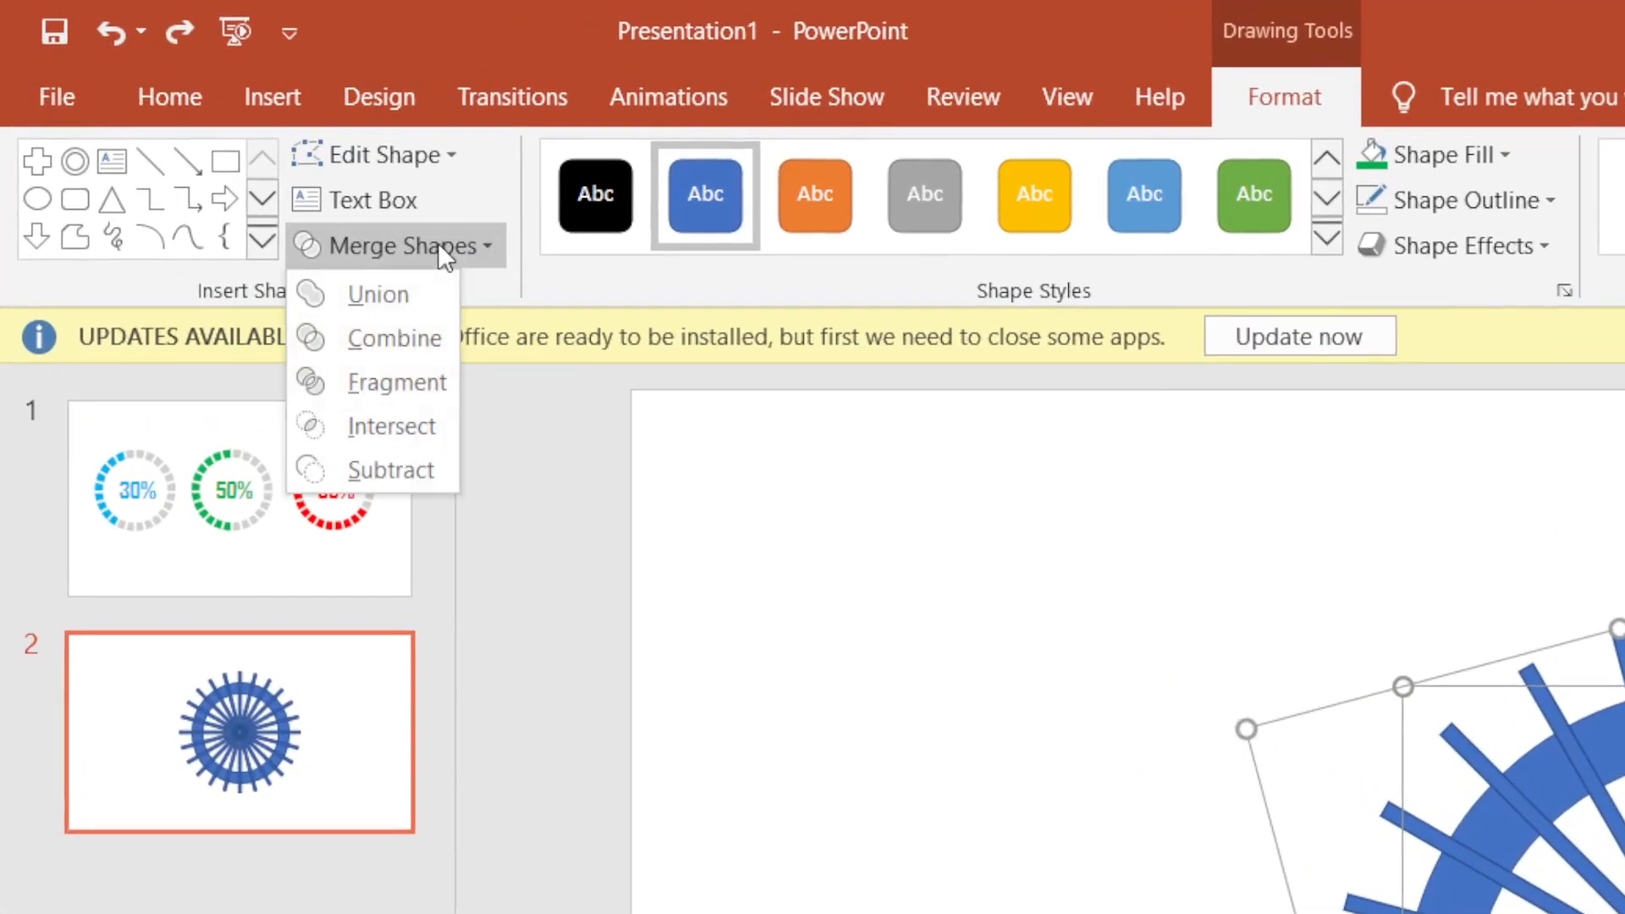
click(393, 380)
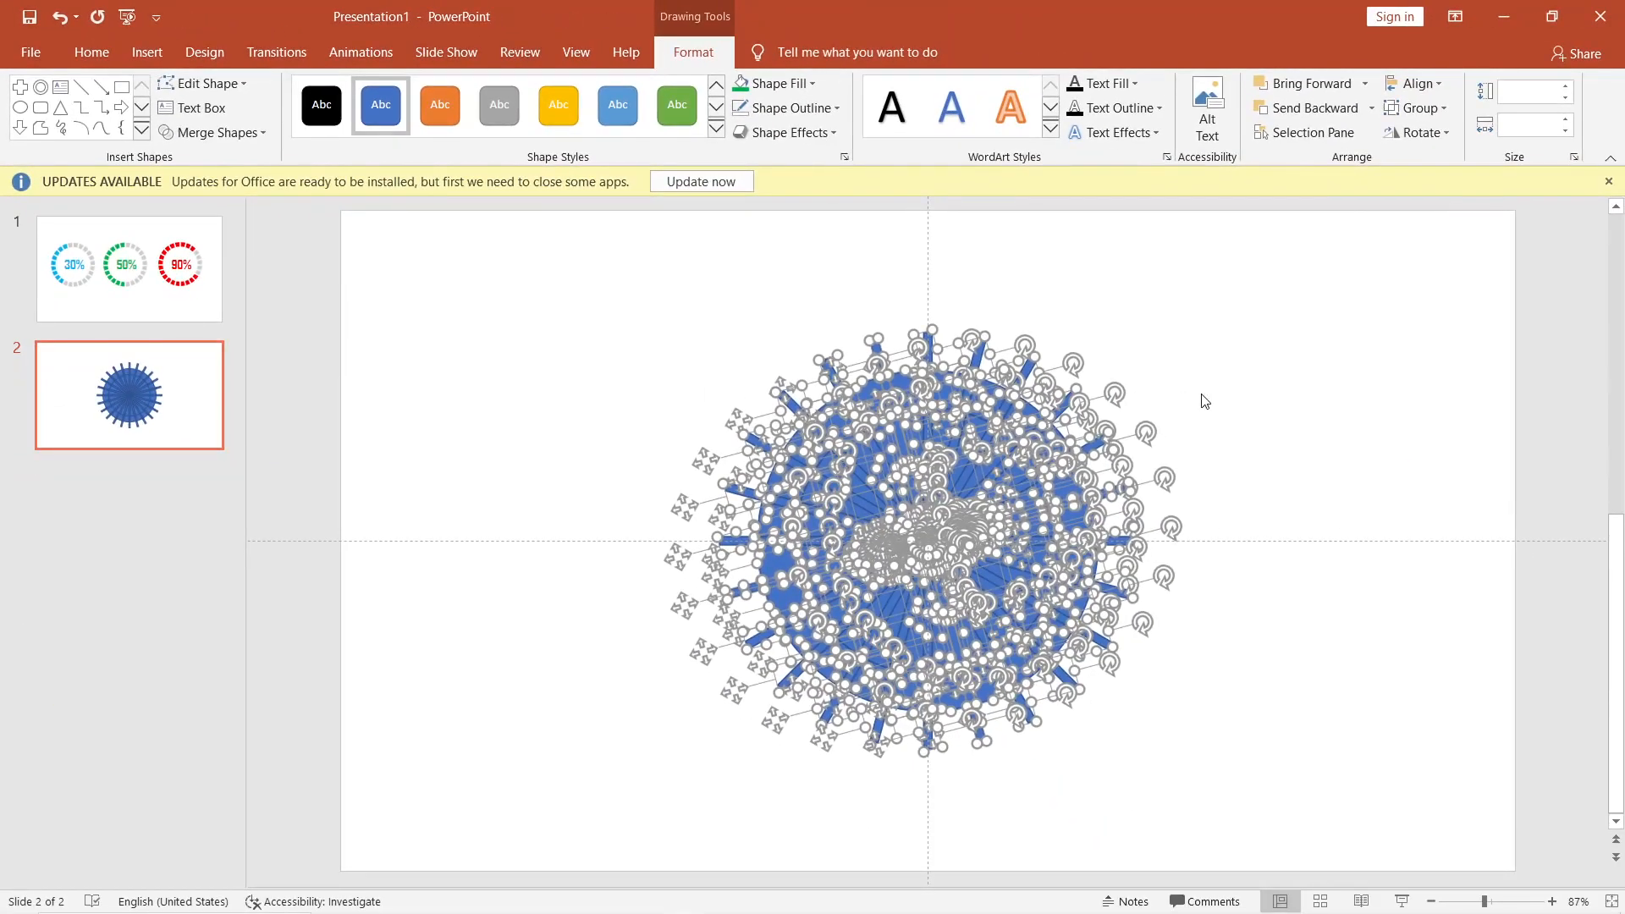
click(1185, 460)
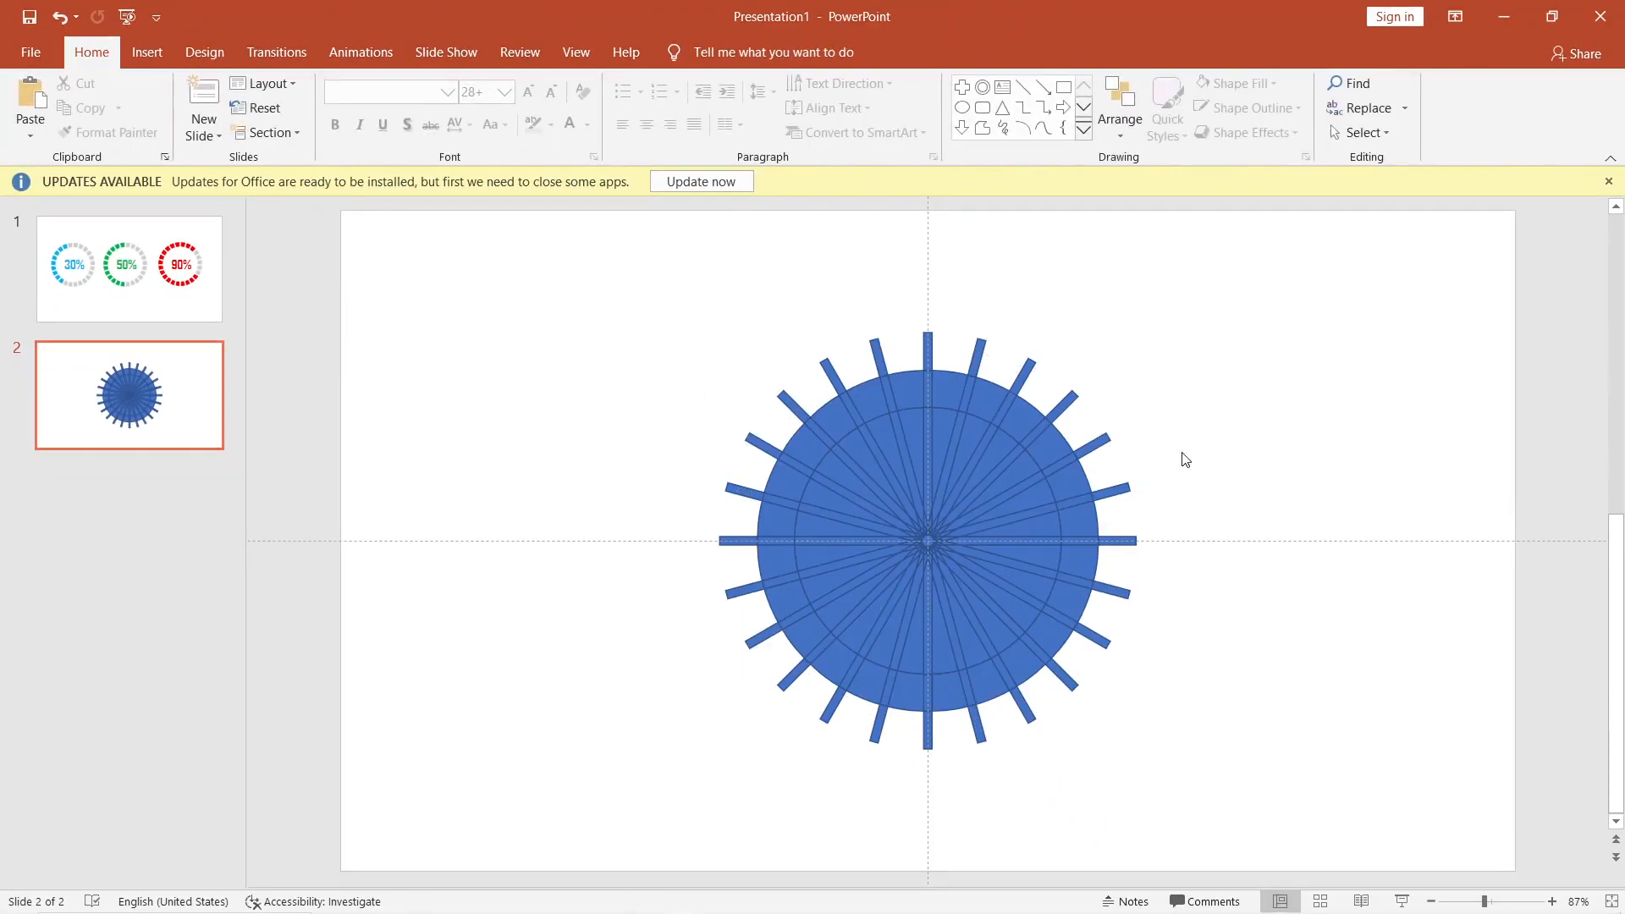
- Select every outer ring segment between the spokes all the way around and move them together off the spokes and inner disc
click(914, 401)
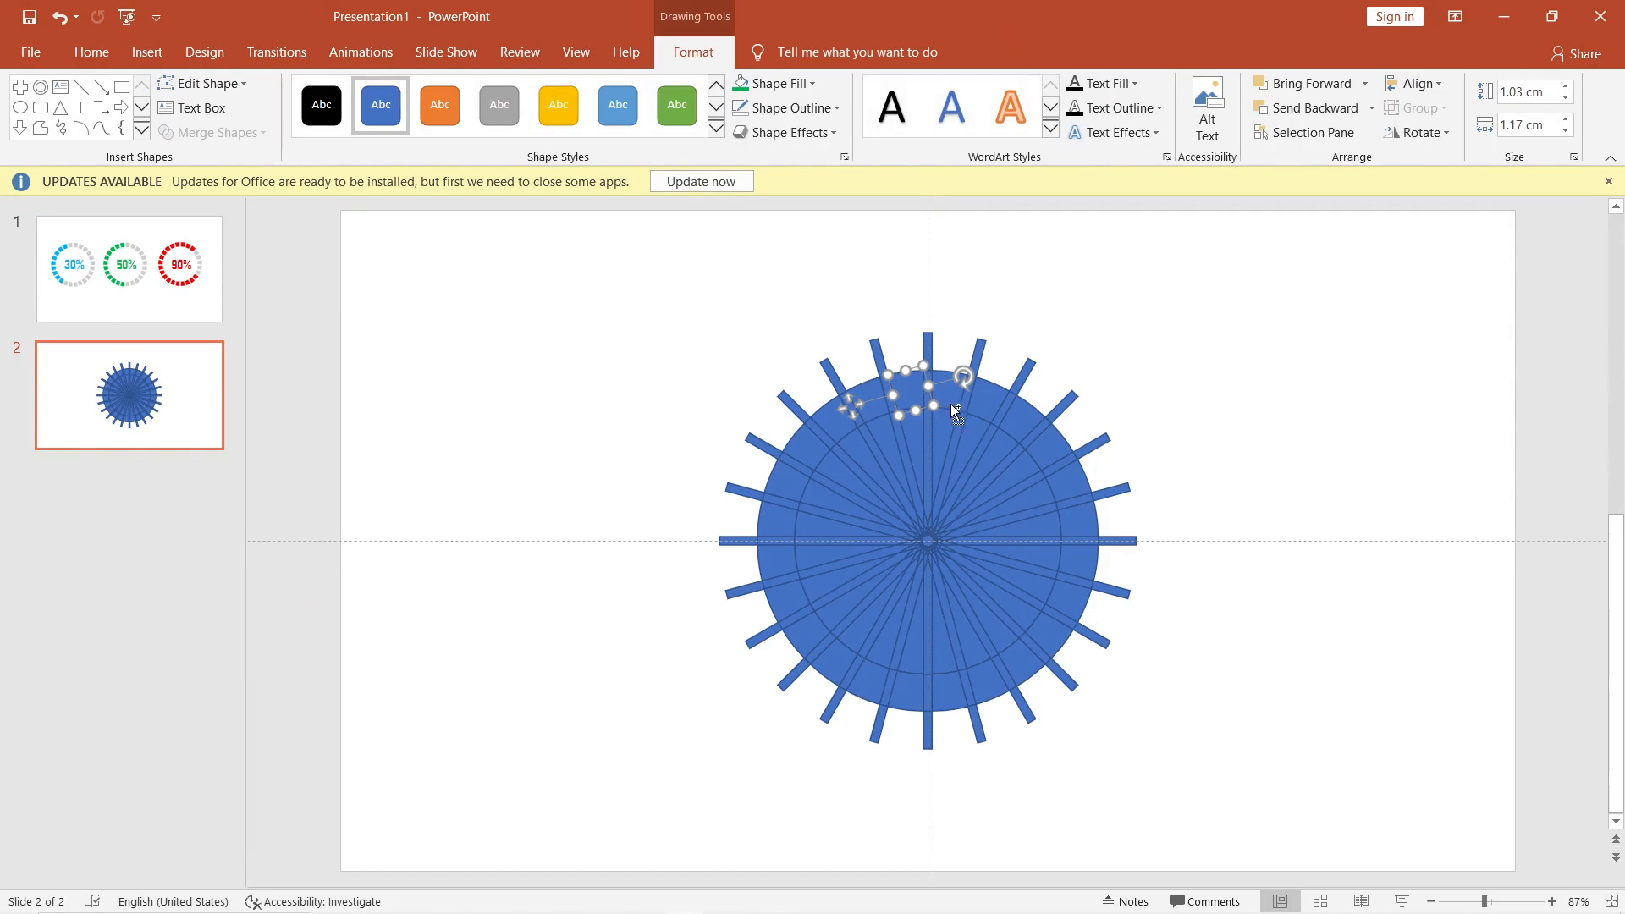
shift+click(969, 414)
shift+click(992, 405)
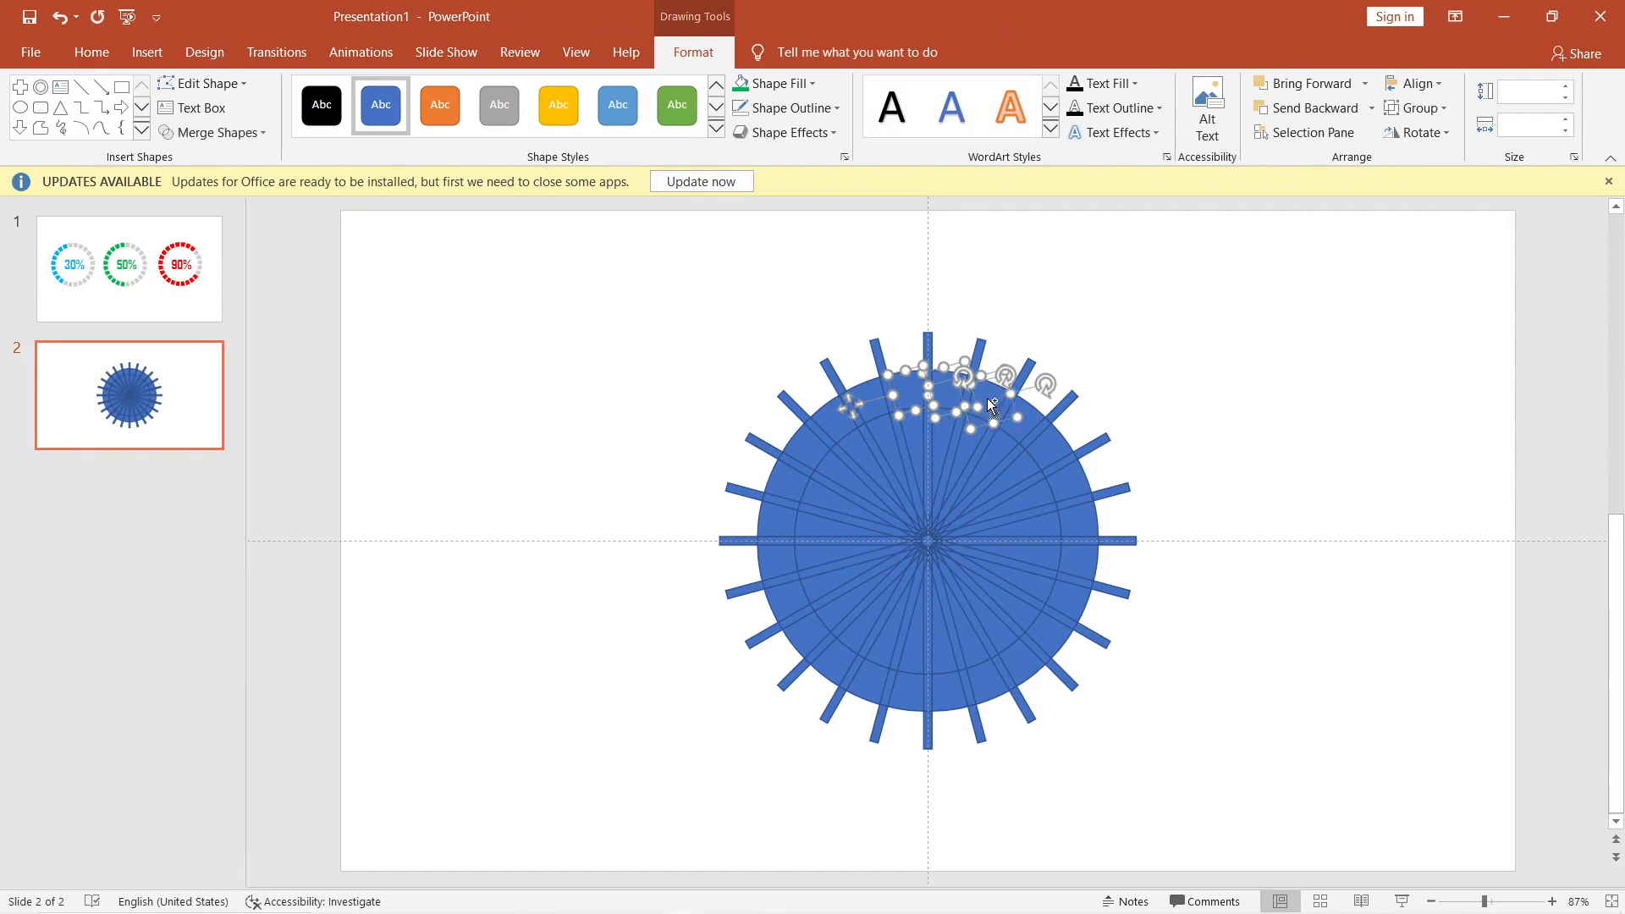
shift+click(1034, 444)
shift+click(1050, 465)
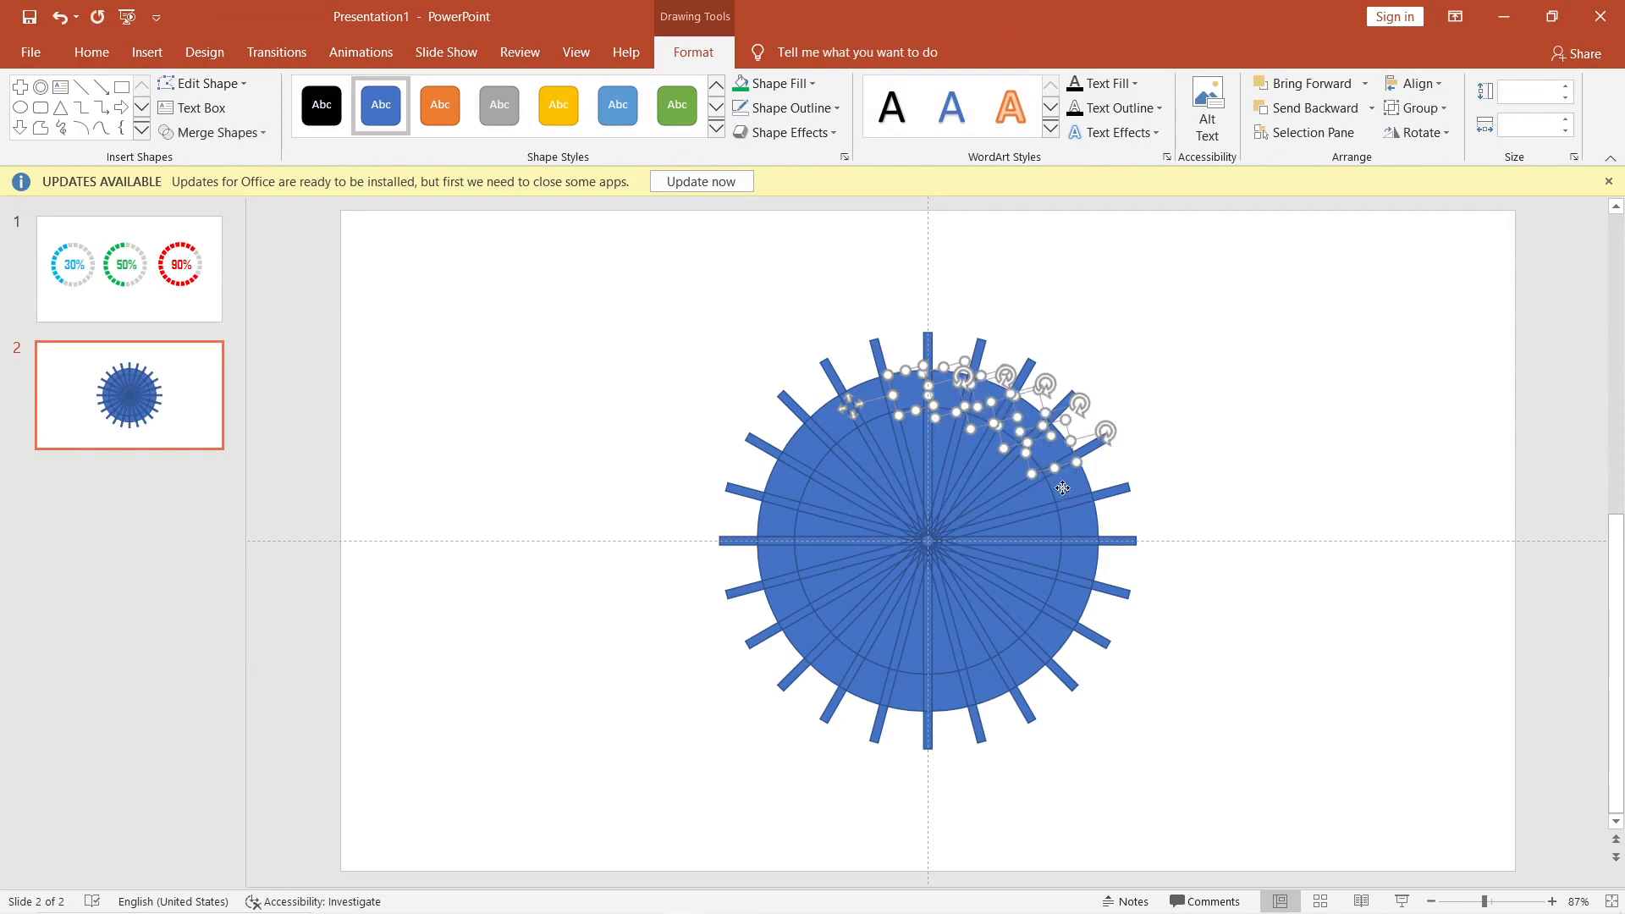
shift+click(1064, 495)
shift+click(1081, 528)
shift+click(1085, 563)
shift+click(1074, 603)
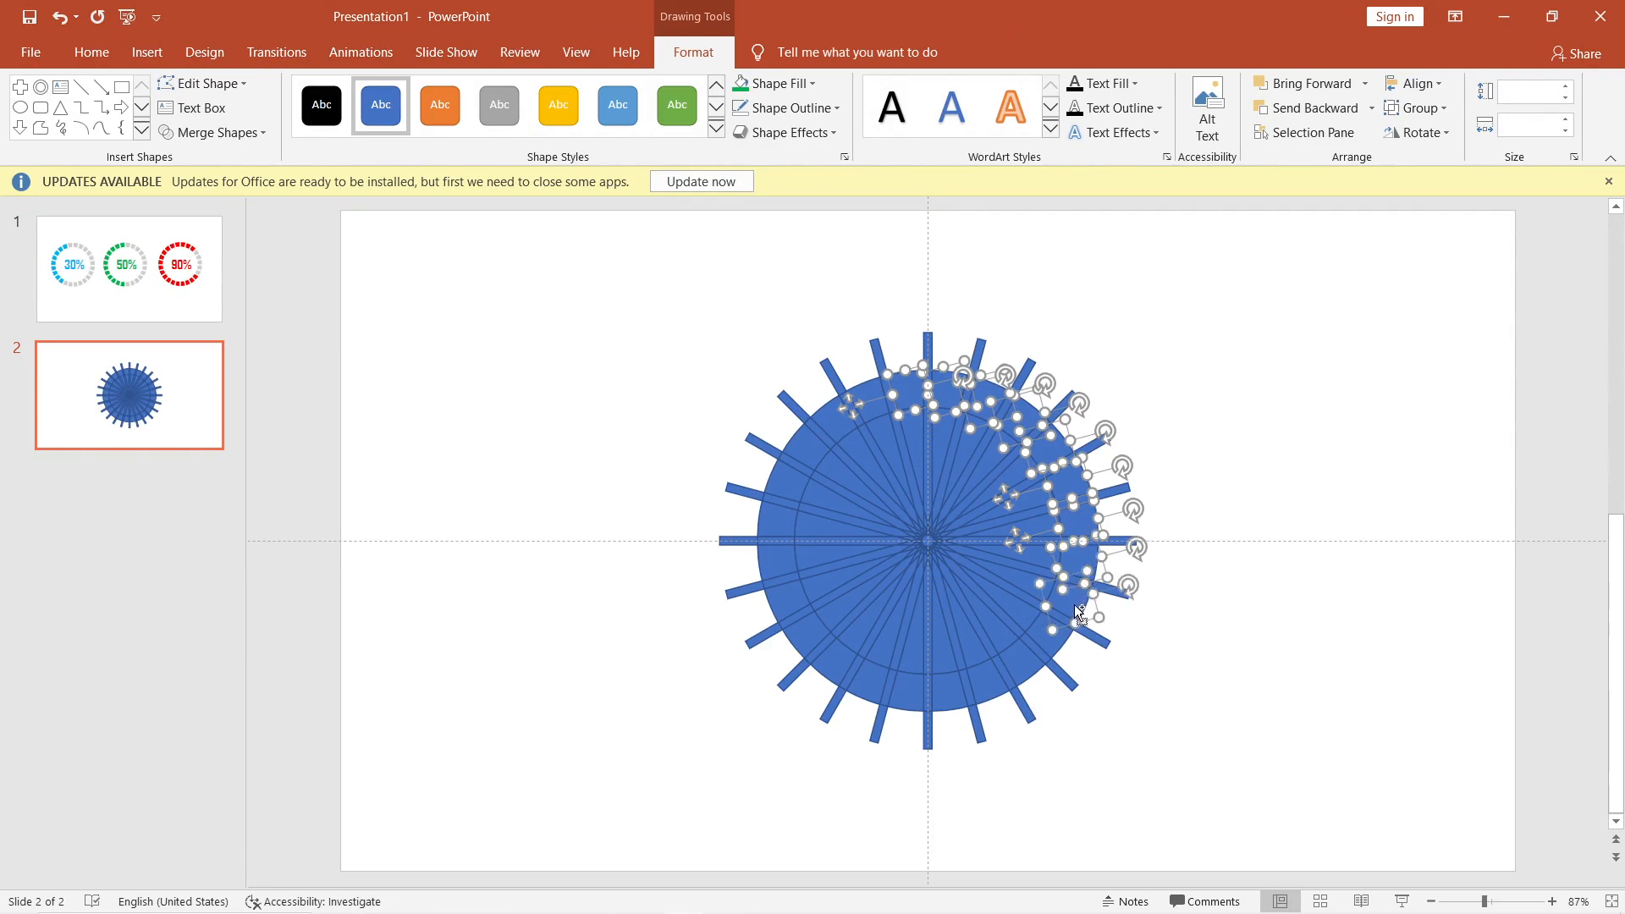
shift+click(1063, 650)
shift+click(1022, 667)
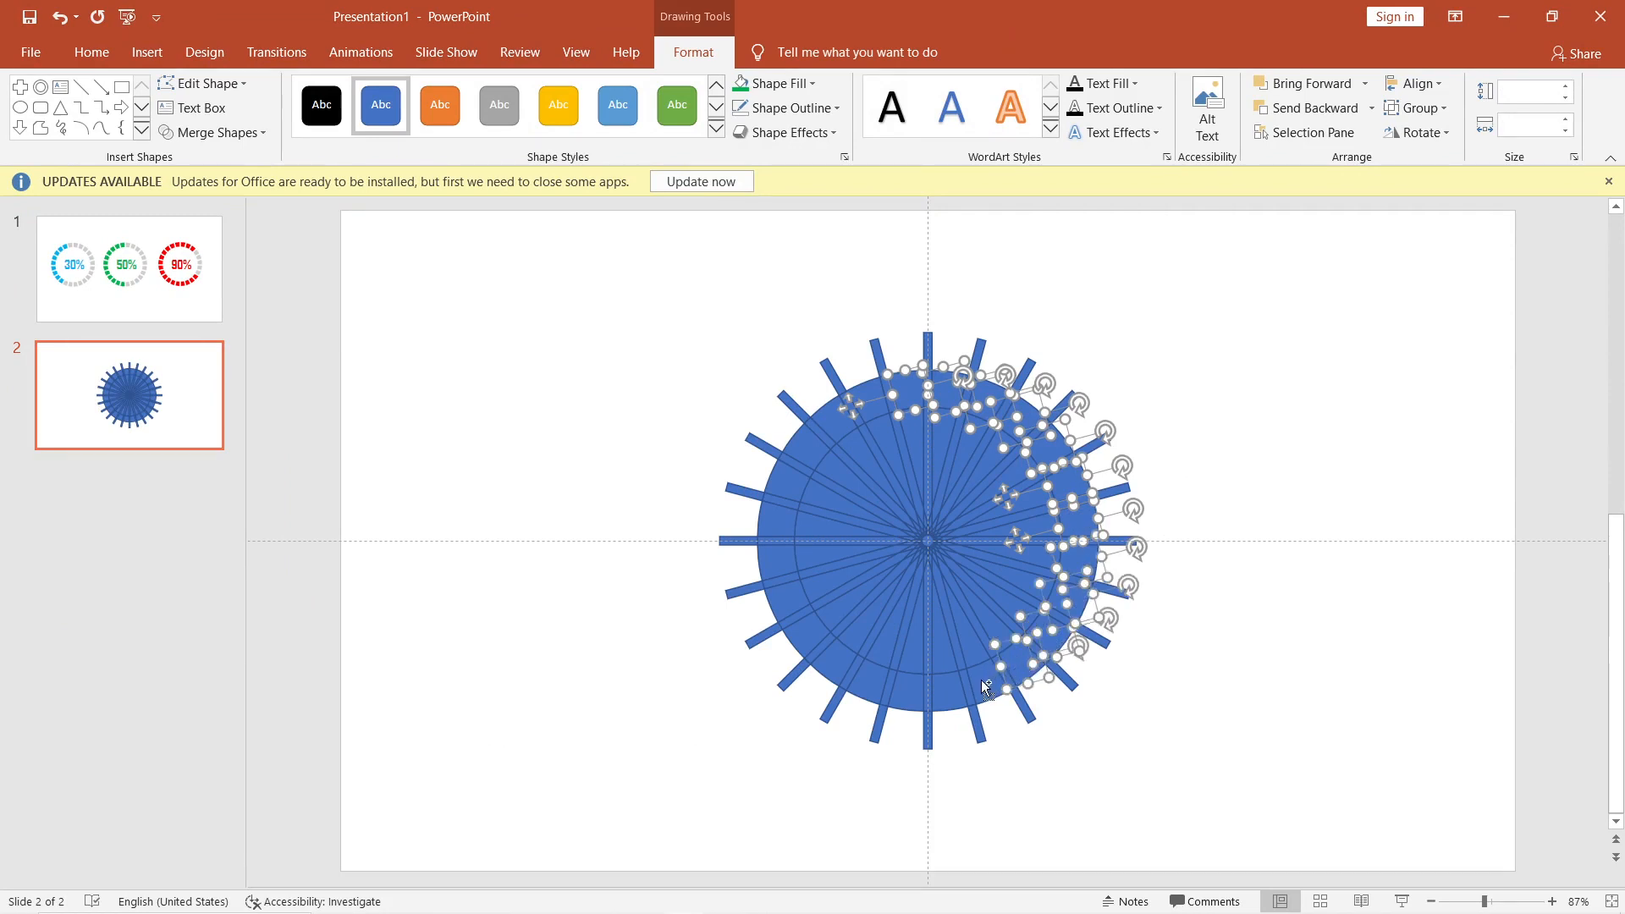
shift+click(982, 679)
shift+click(946, 692)
shift+click(945, 692)
ctrl+click(867, 680)
ctrl+click(825, 666)
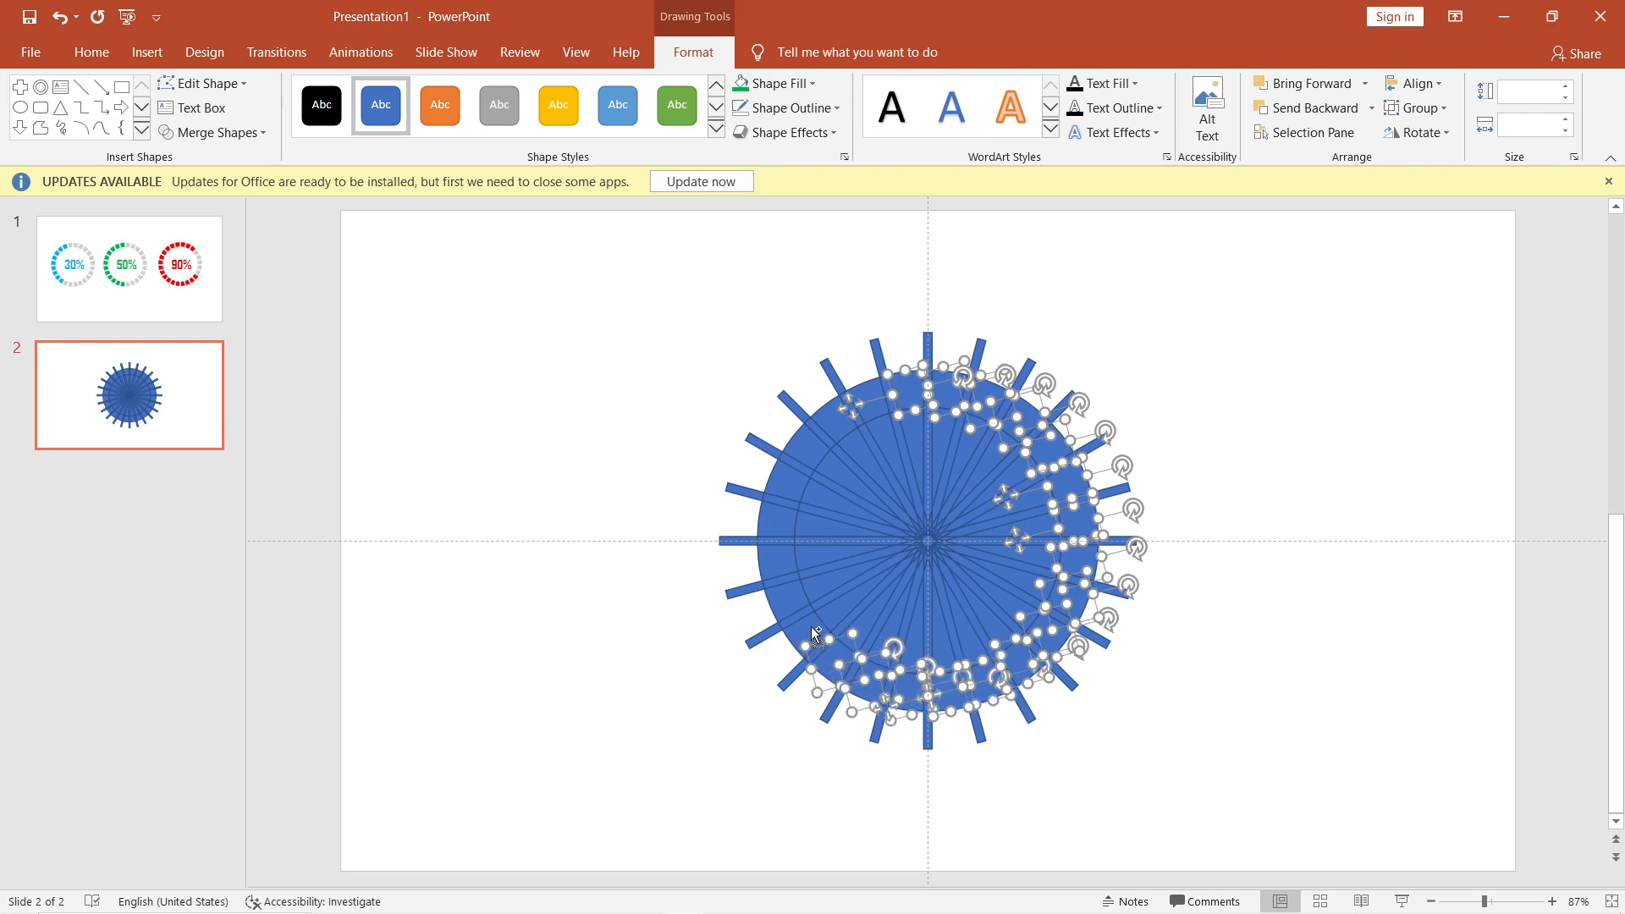
ctrl+click(782, 579)
ctrl+click(776, 542)
ctrl+click(775, 514)
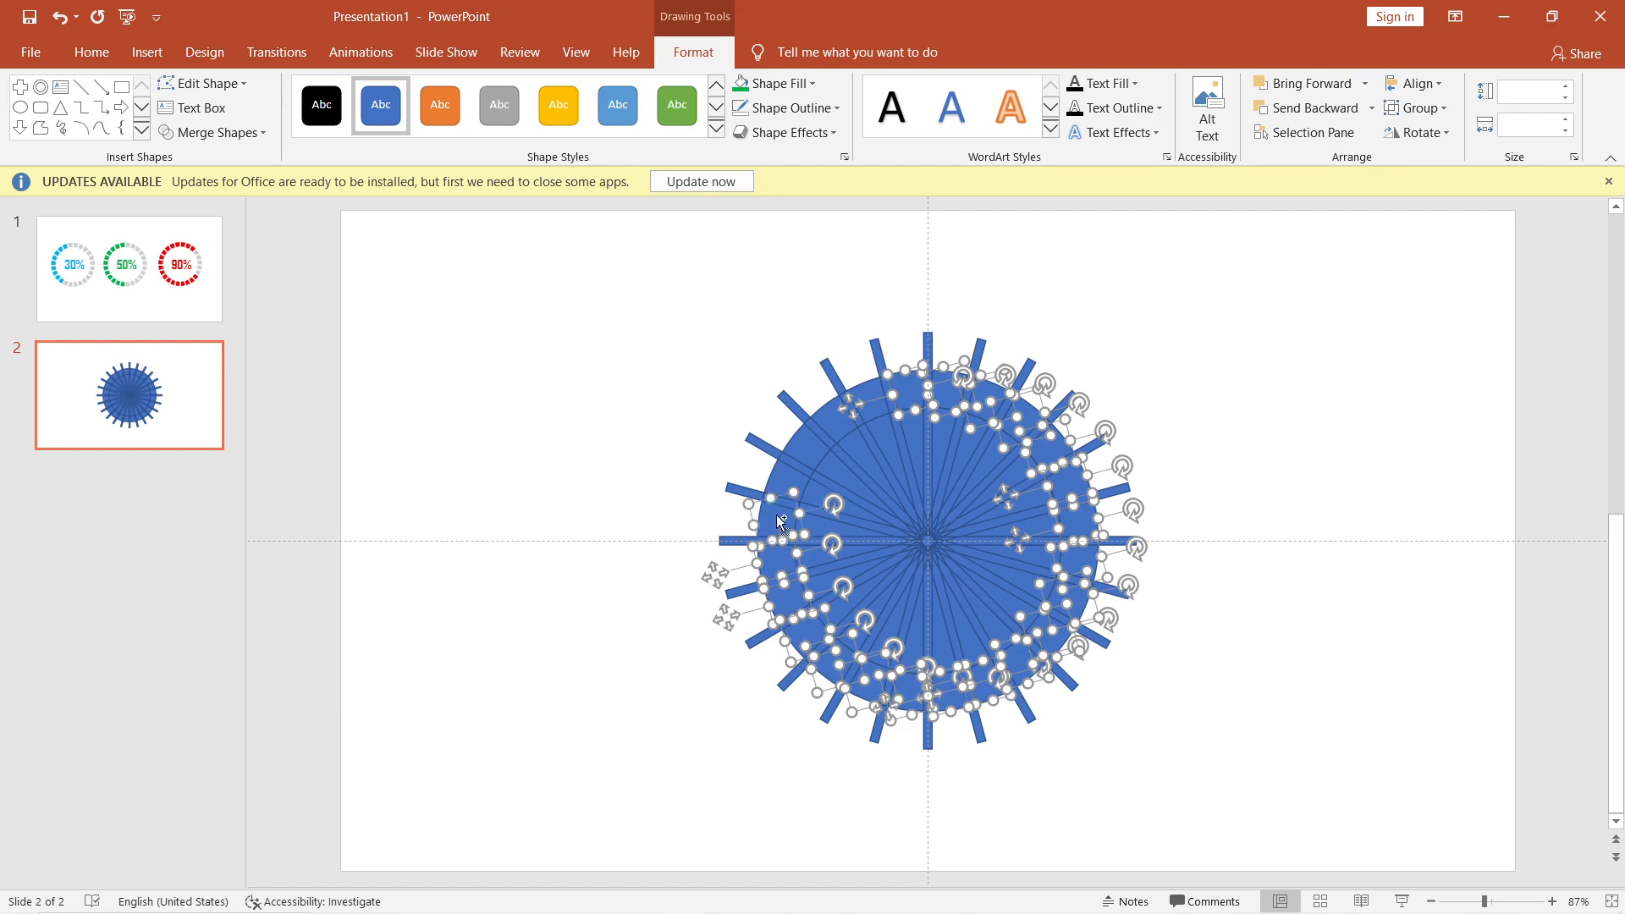
ctrl+click(794, 476)
ctrl+click(819, 448)
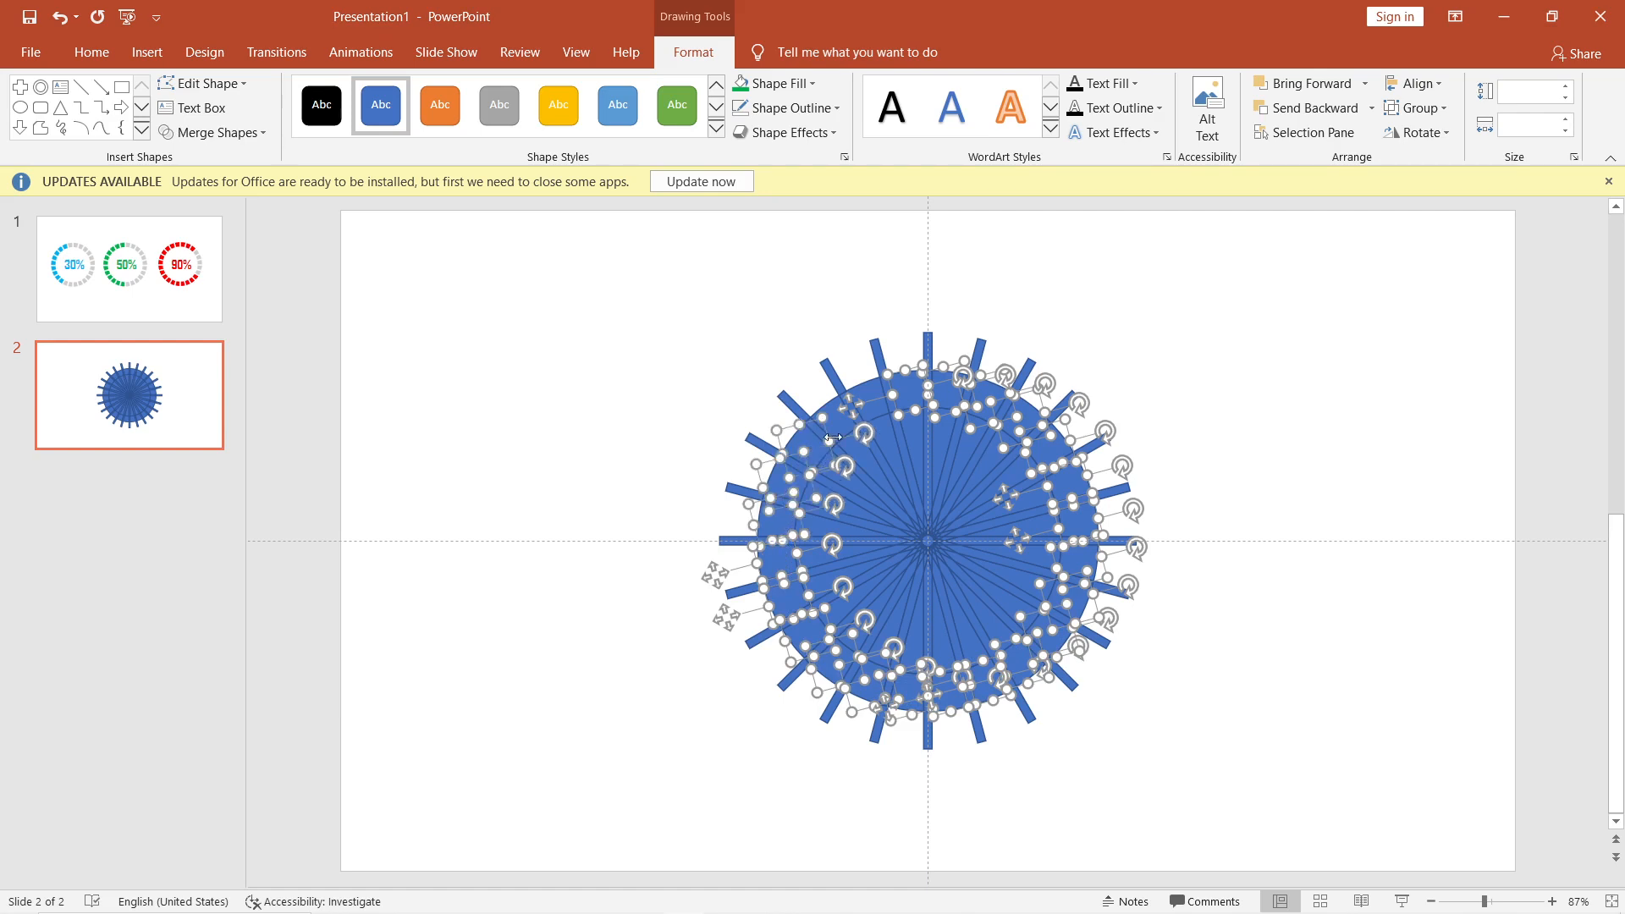
ctrl+click(840, 429)
ctrl+click(875, 396)
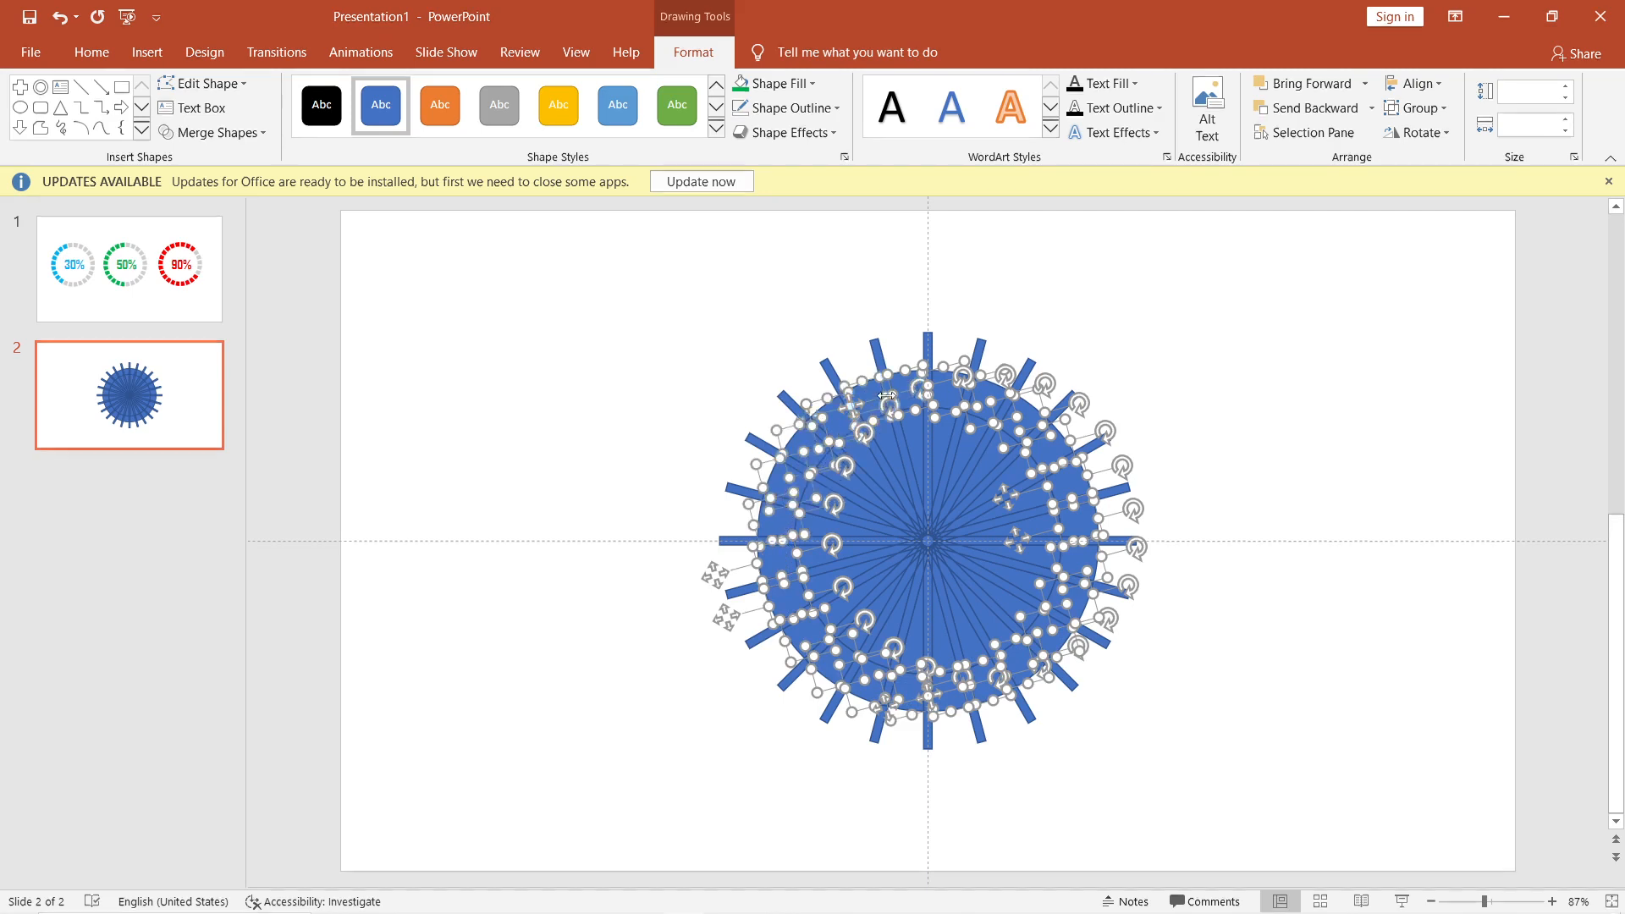
drag(926, 418, 441, 418)
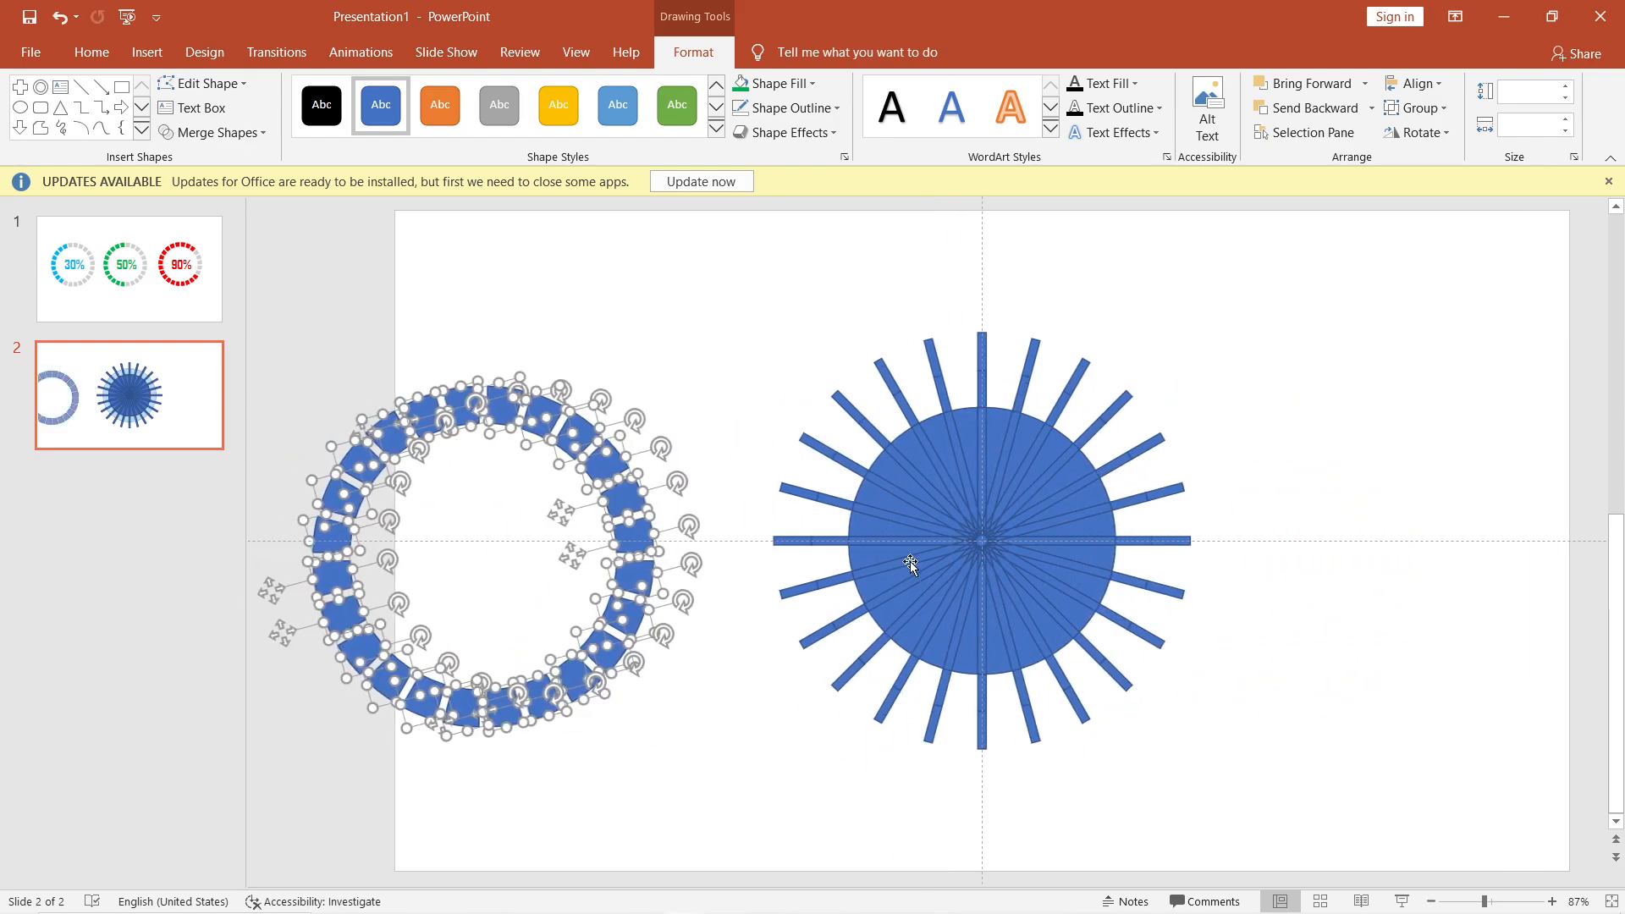
- Delete all the leftover spoke and inner disc fragments
drag(675, 297, 1280, 805)
key(Delete)
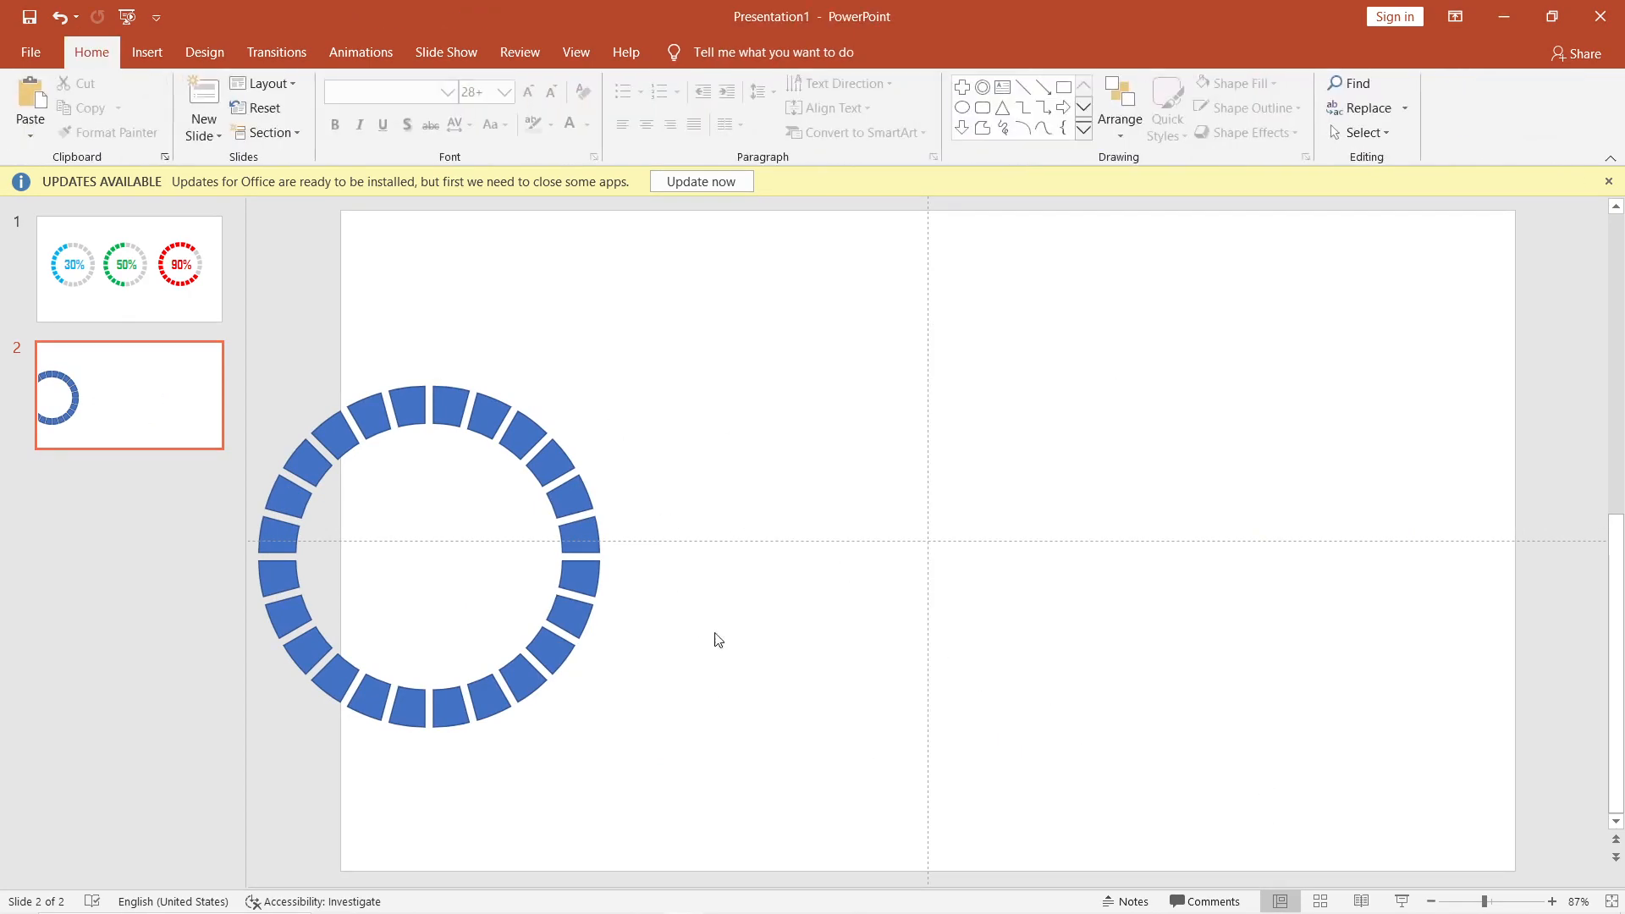
- Select all the ring segments, bring them fully onto the slide, and group them into one object
drag(723, 723, 146, 347)
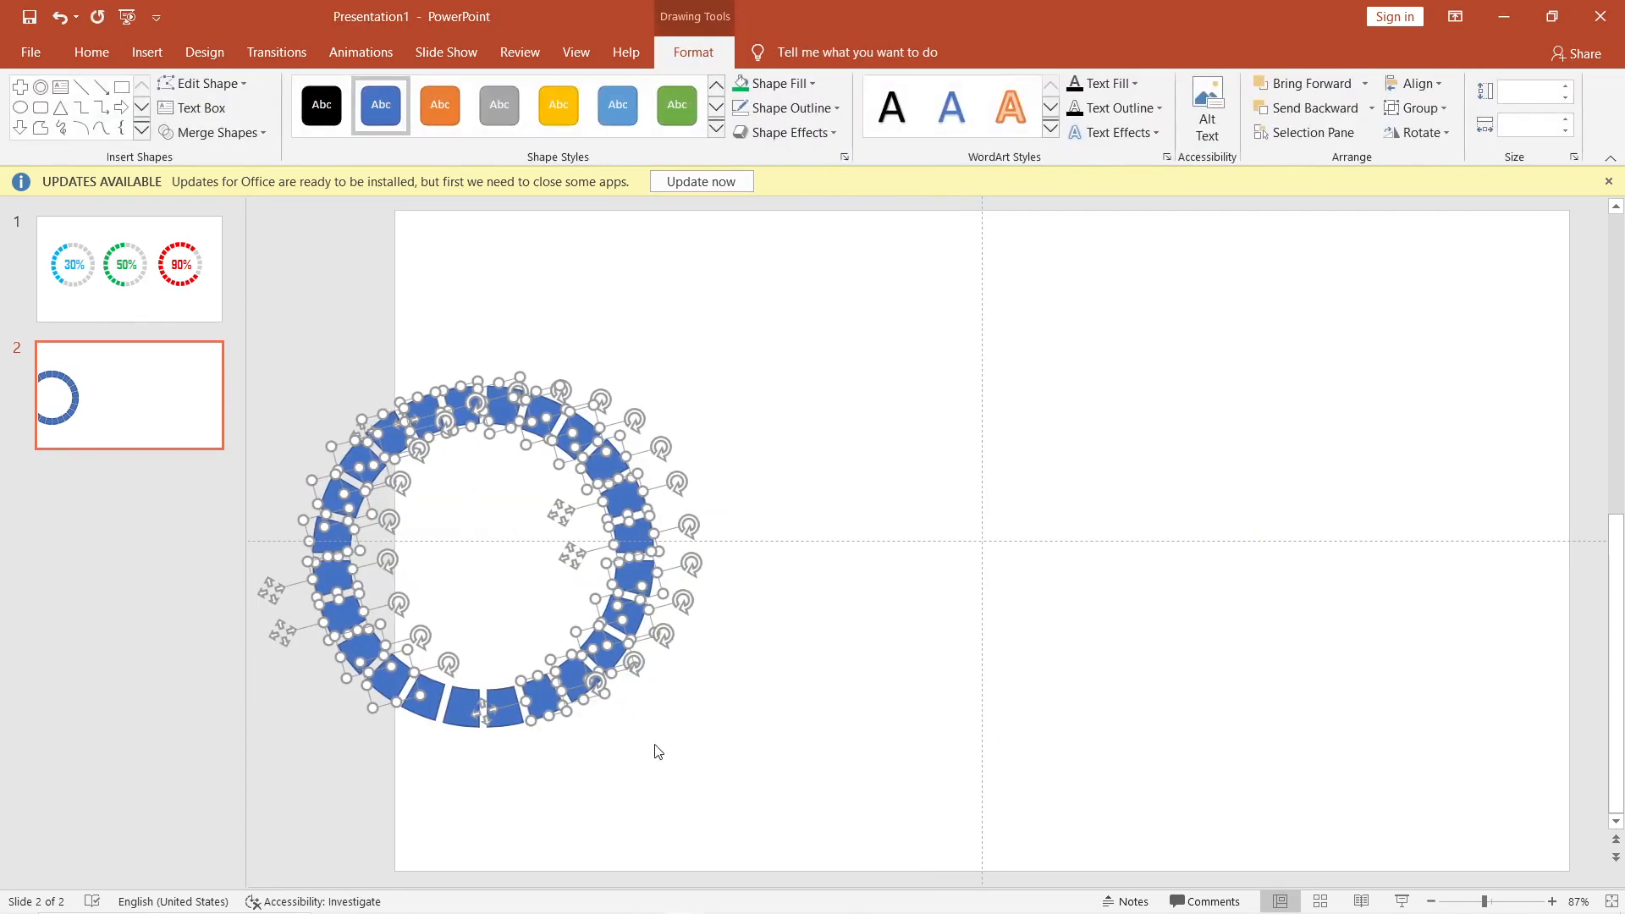
click(664, 766)
drag(677, 797, 151, 362)
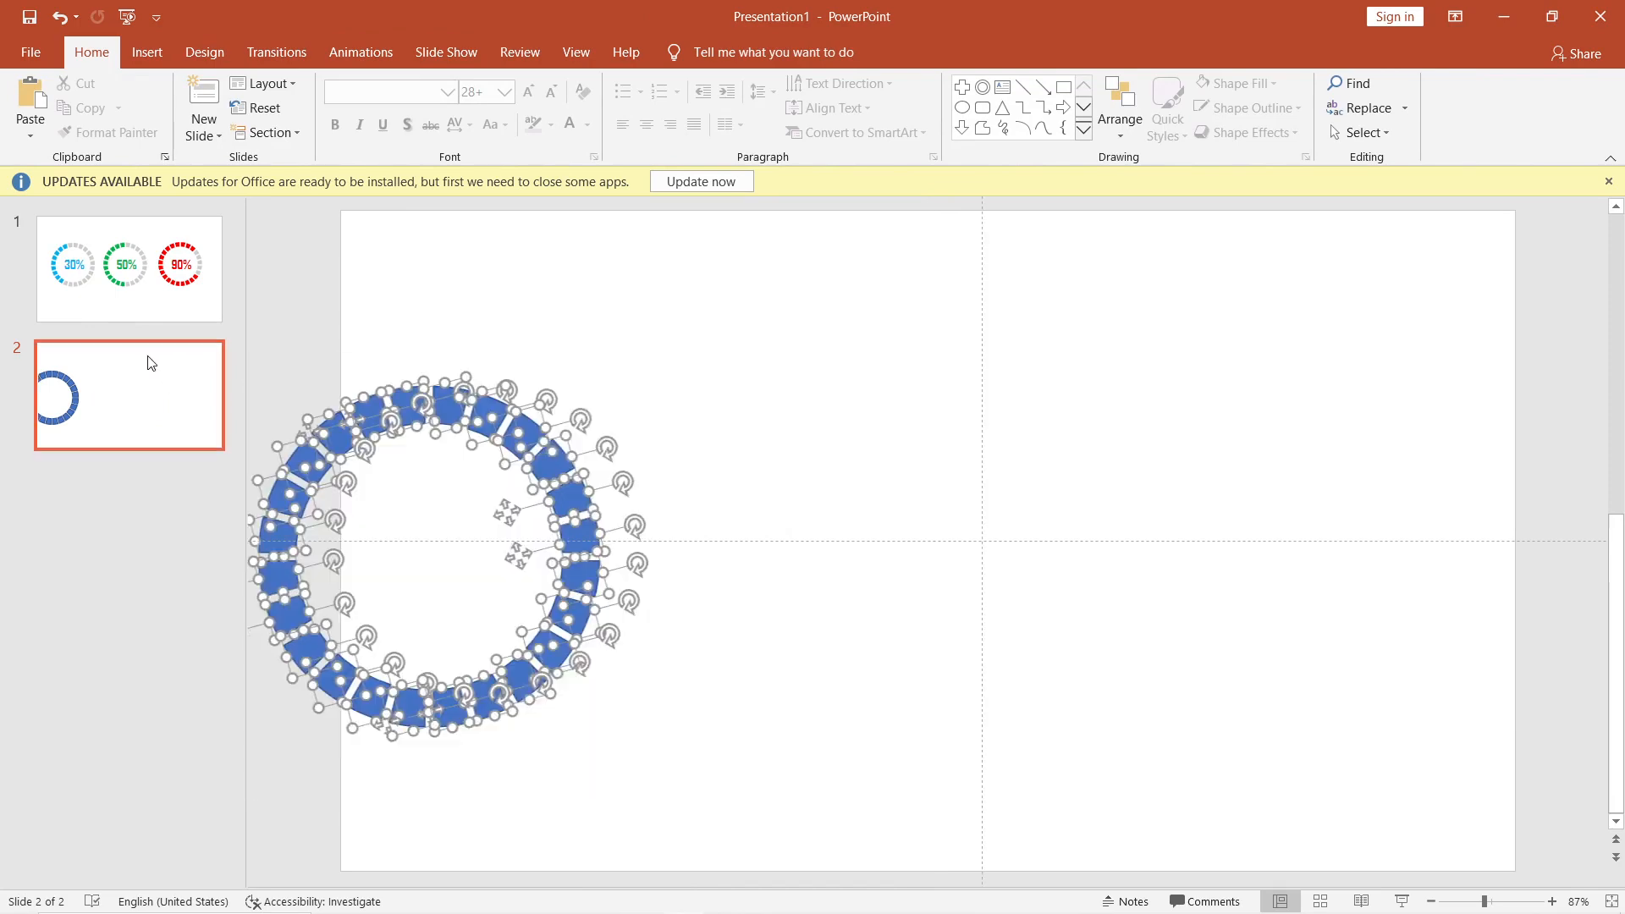
drag(433, 418, 667, 405)
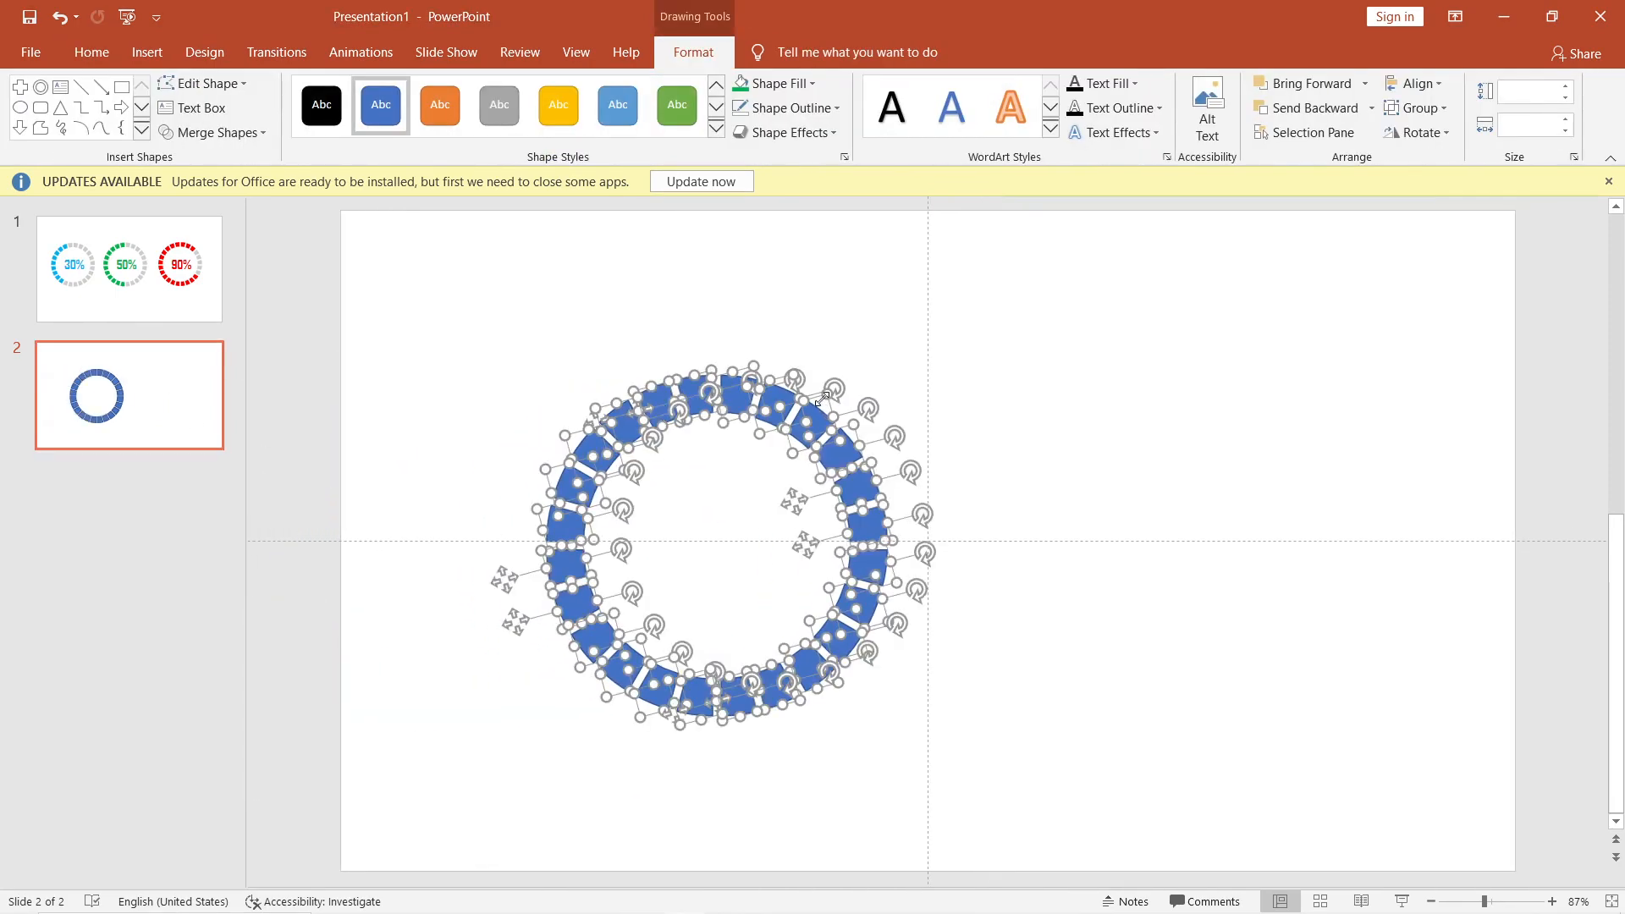
right_click(697, 397)
mouse_move(775, 525)
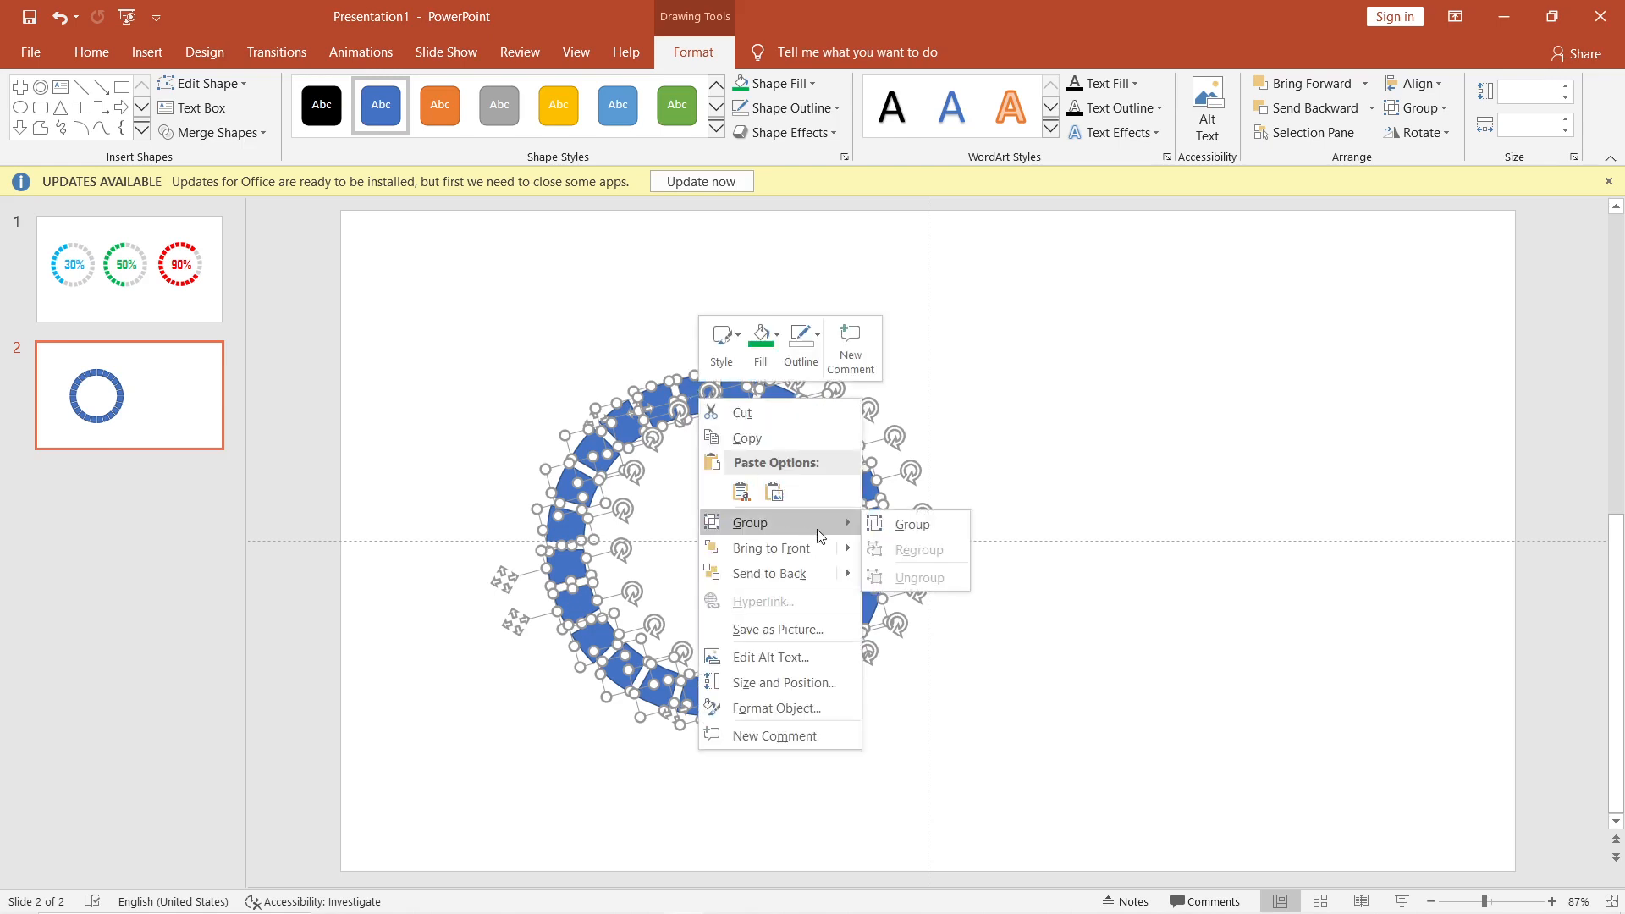
click(911, 527)
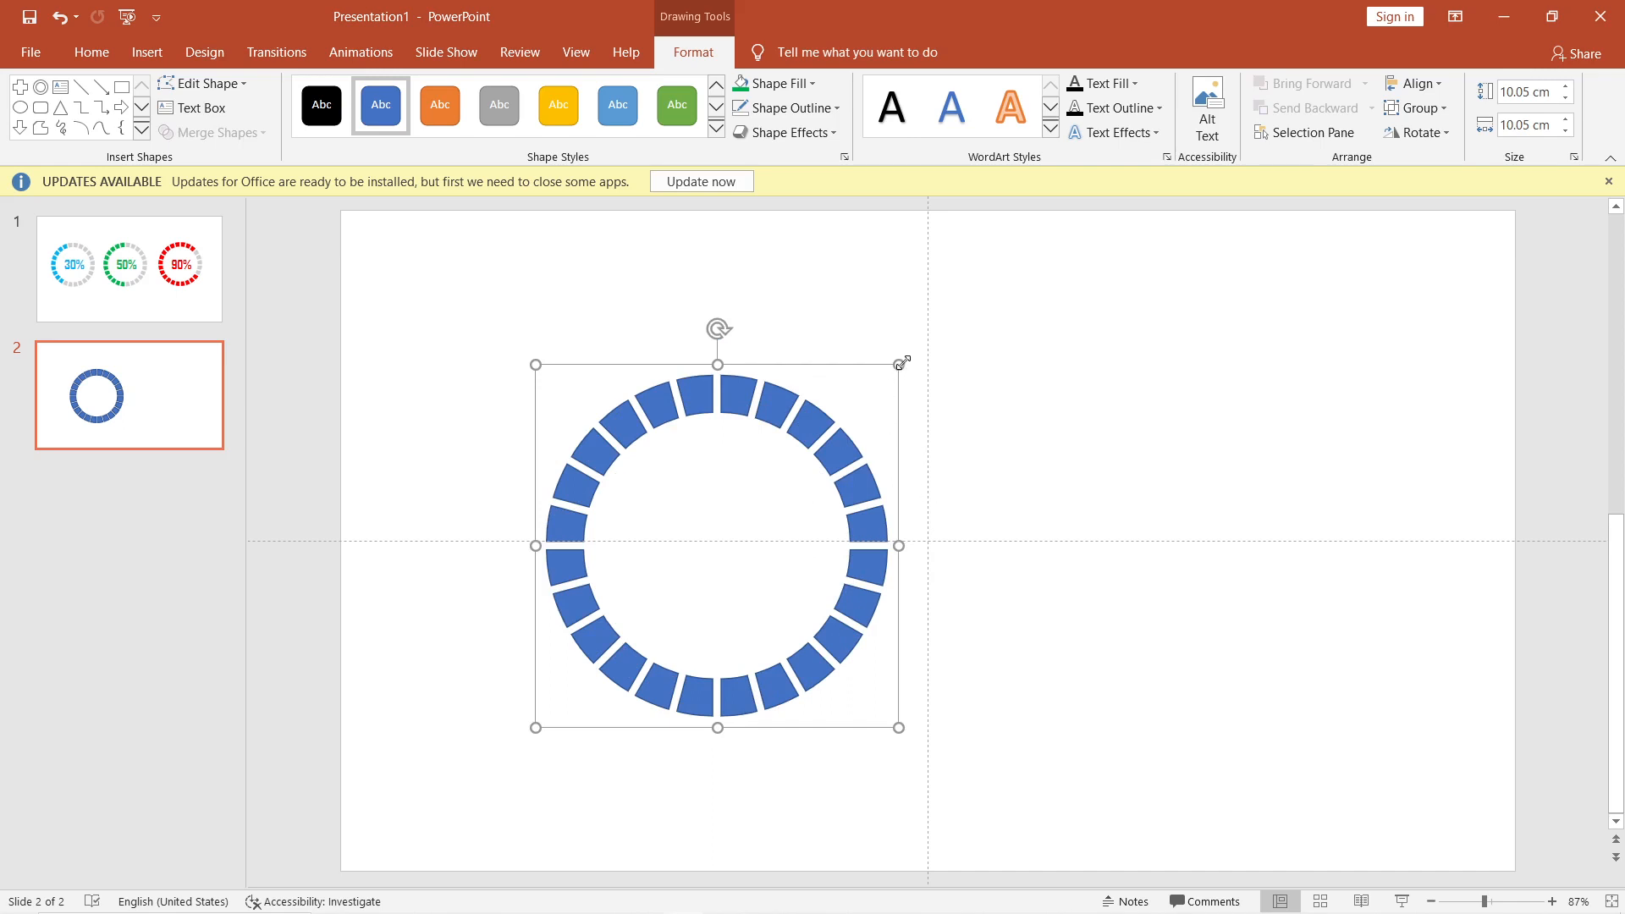
- Shrink the grouped ring proportionally to about 8.41 cm and position it in the left half of the slide, vertically centred
drag(899, 364, 834, 425)
drag(791, 489, 691, 464)
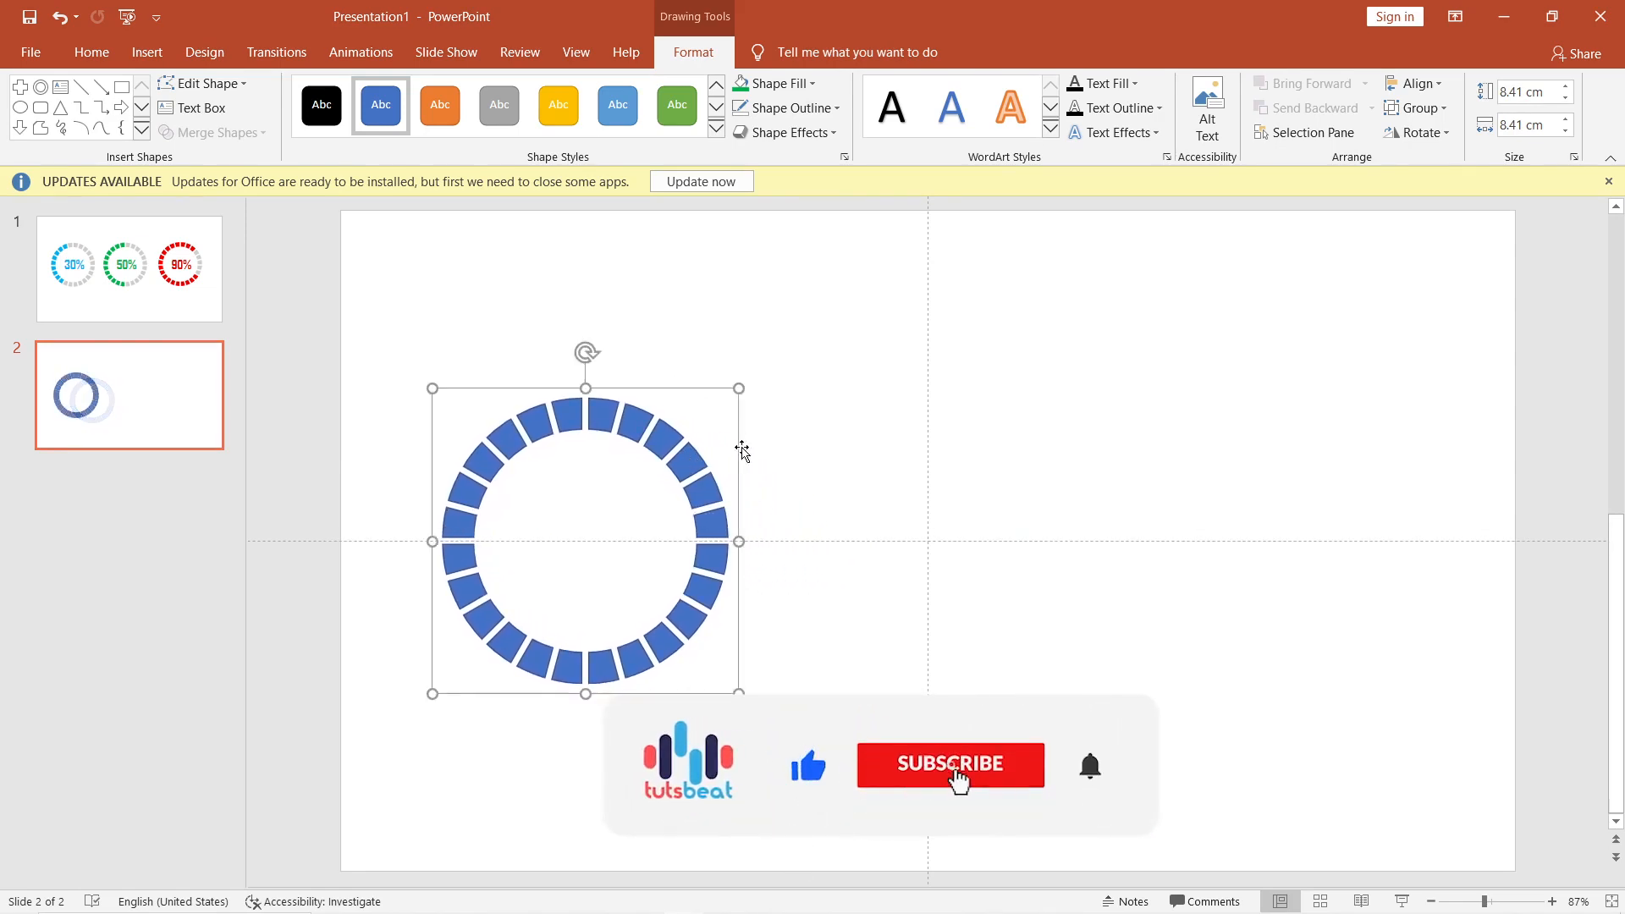
- Fill the grouped ring segments with light gray and remove their outline
click(781, 84)
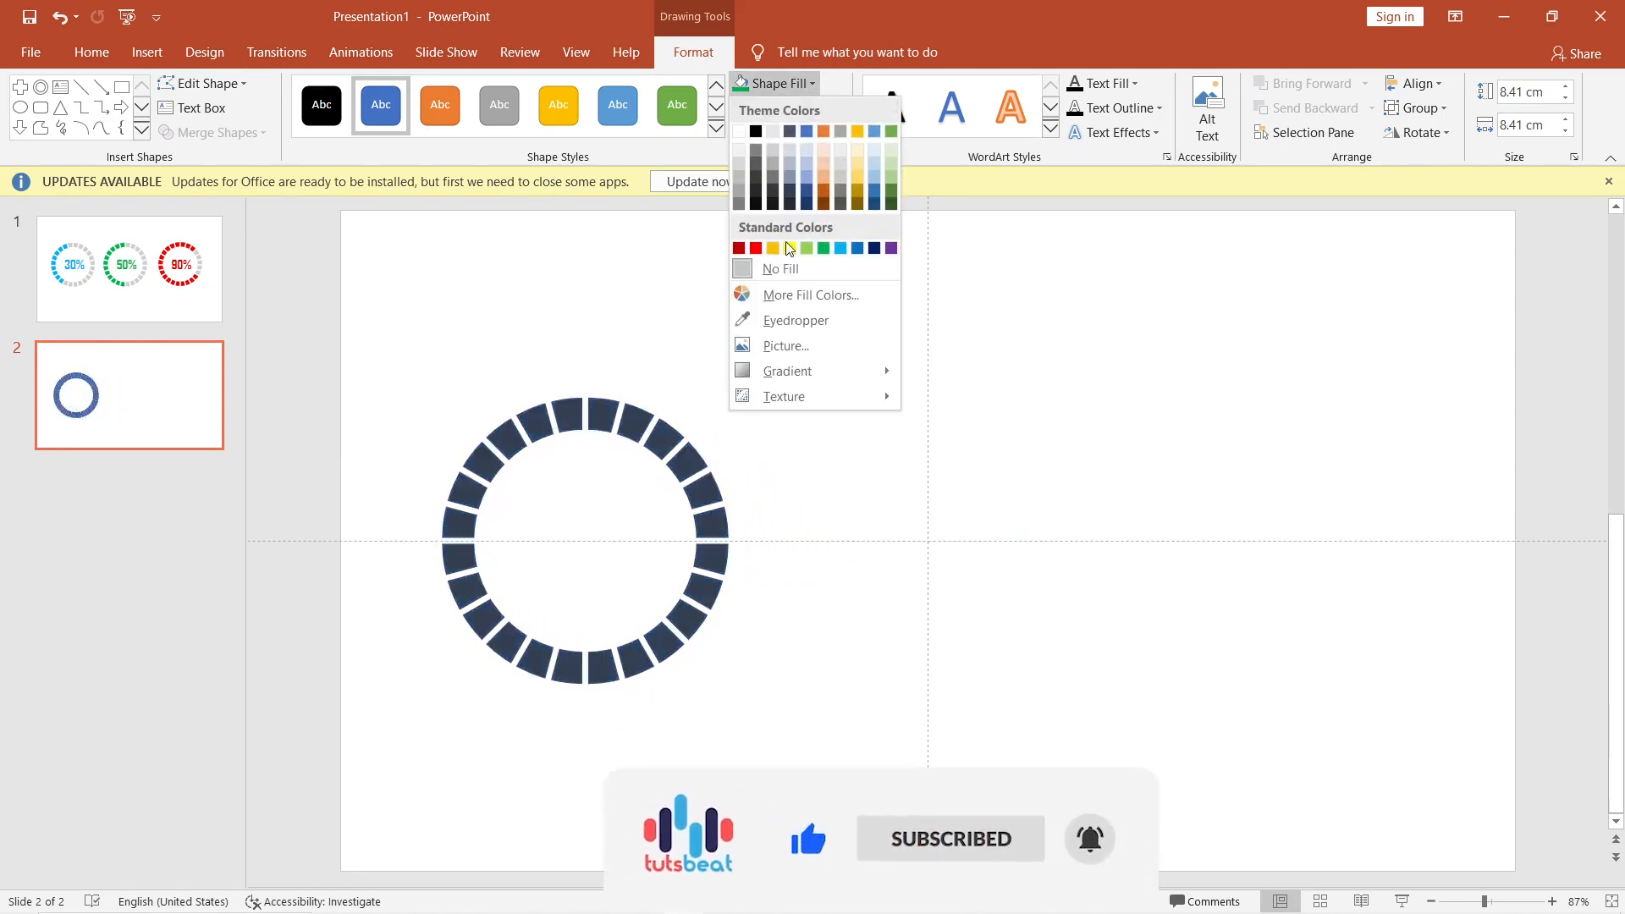
click(774, 149)
click(783, 109)
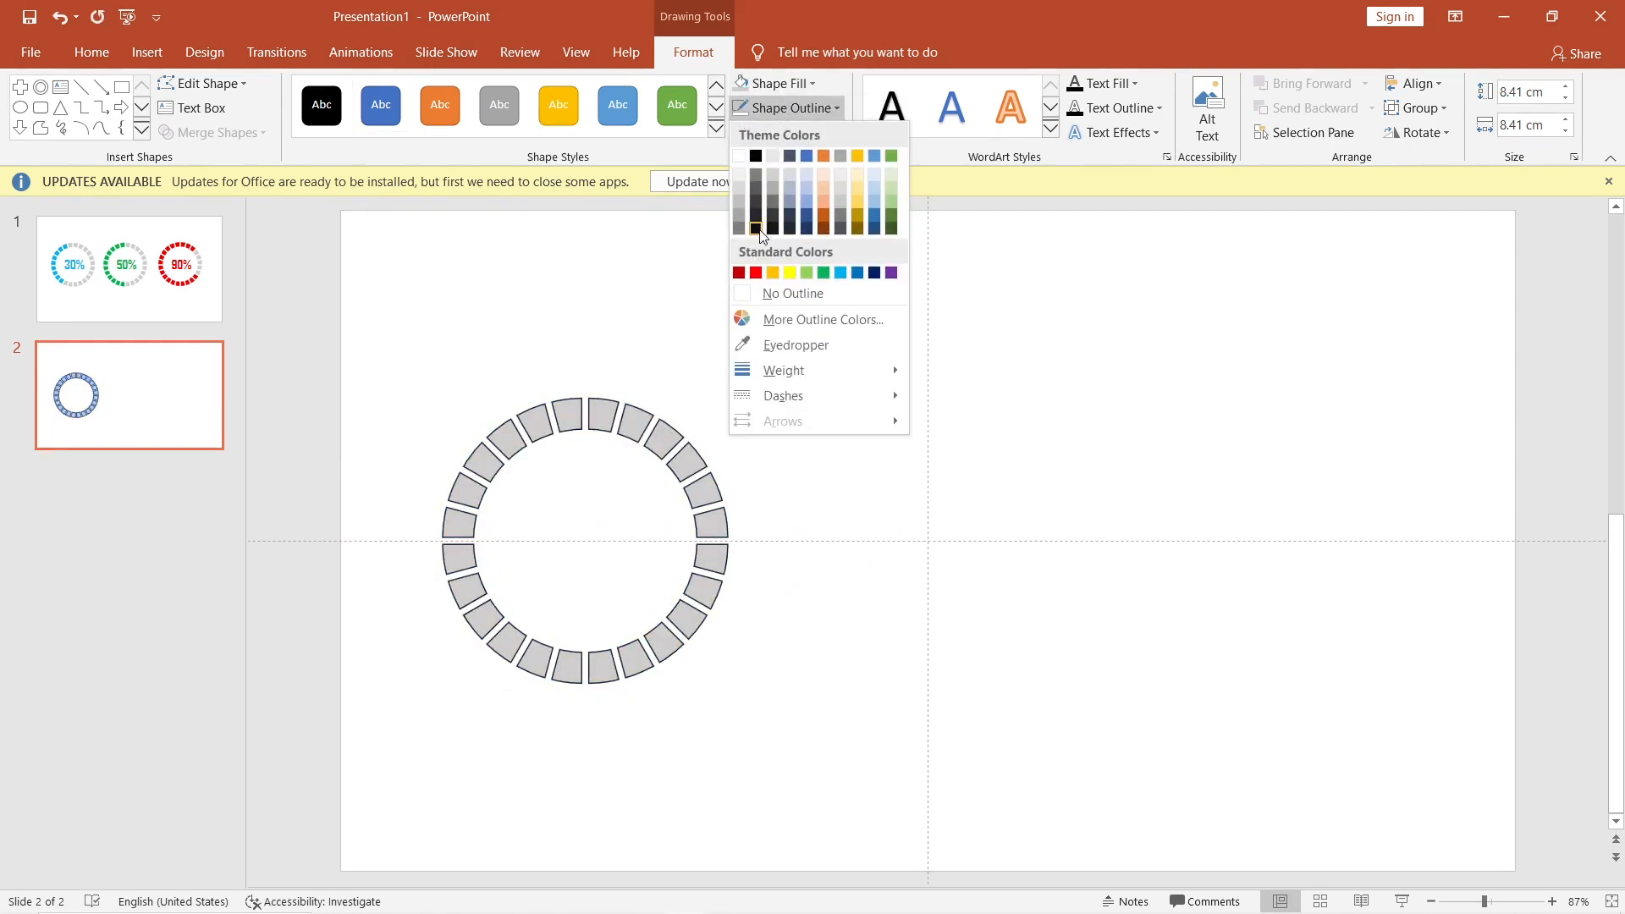
click(775, 301)
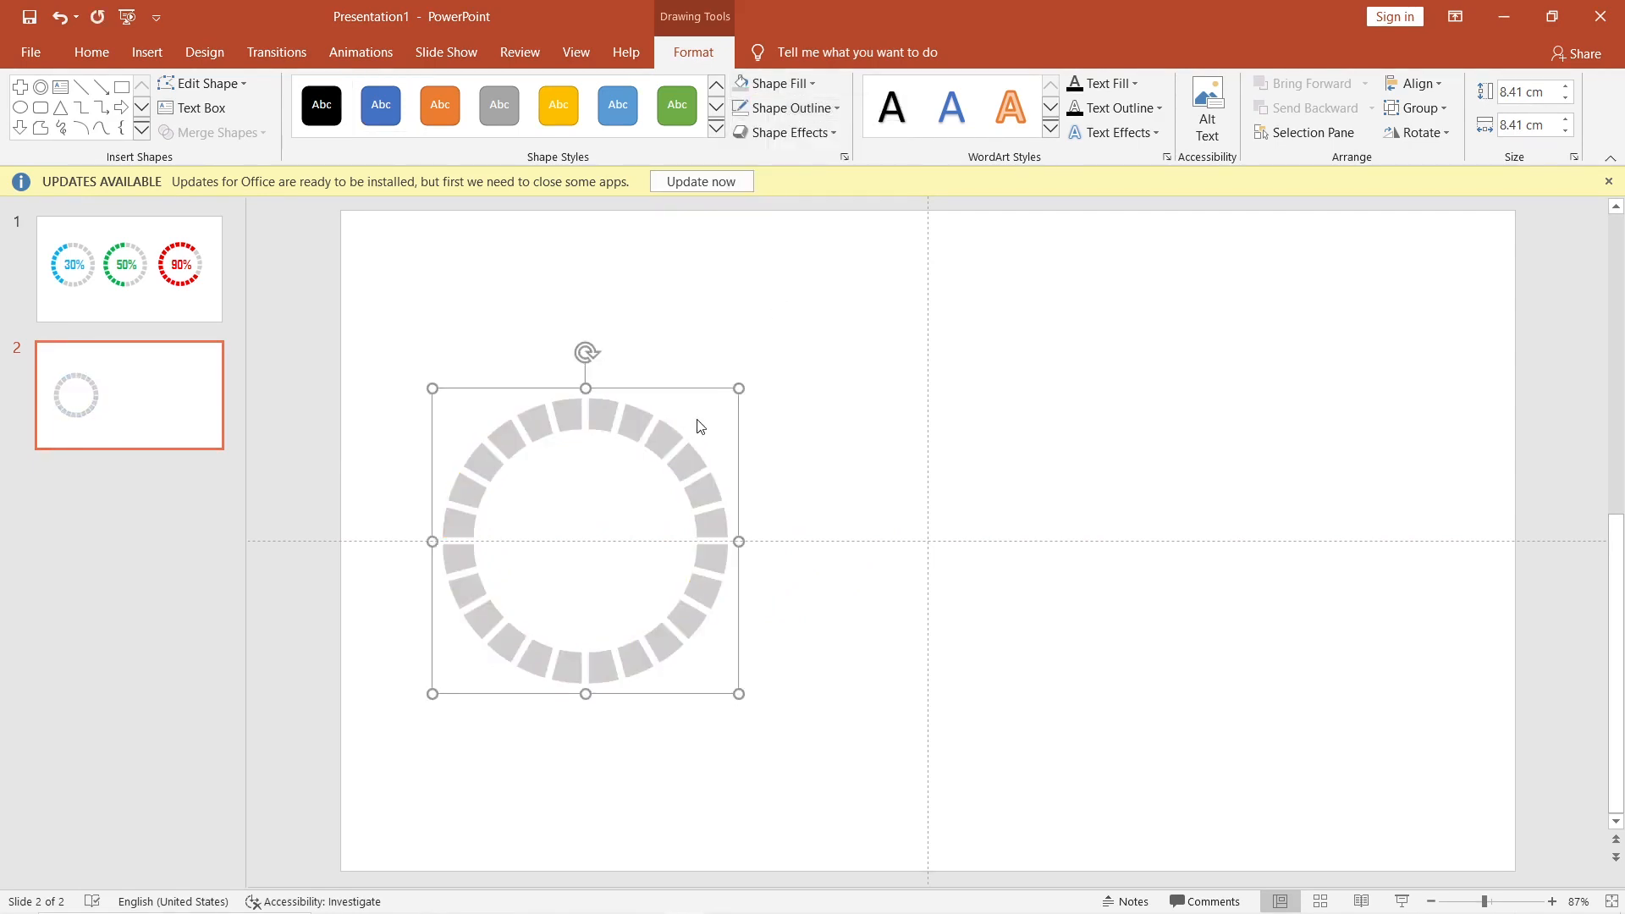
drag(641, 392, 641, 392)
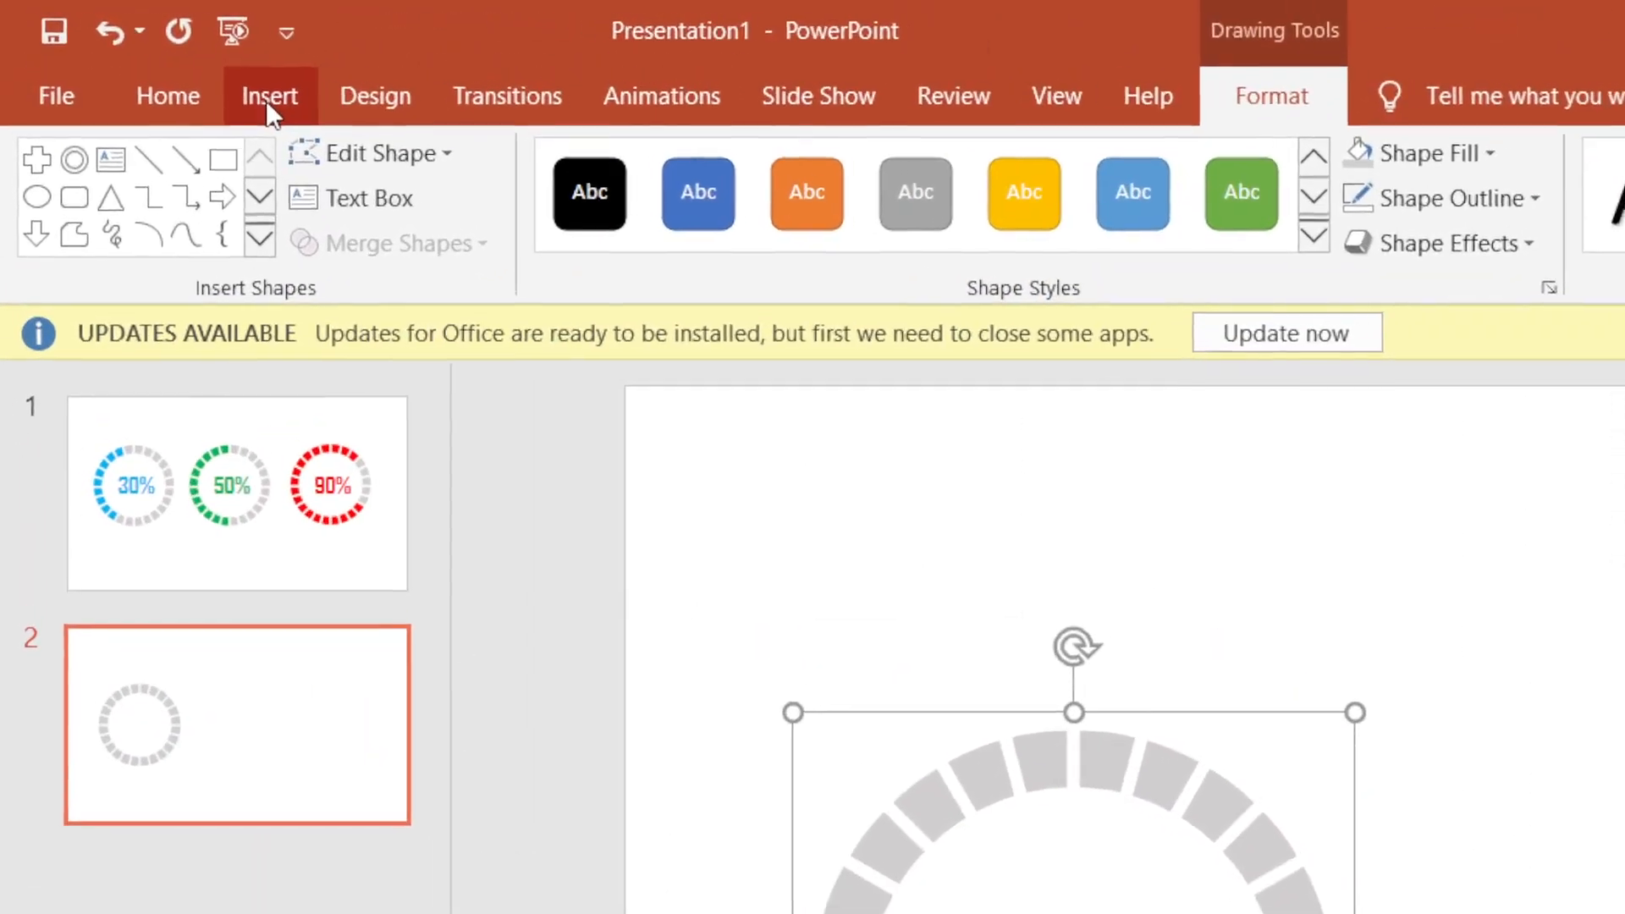
- Insert a text box inside the ring and set its font to Agency FB
click(147, 59)
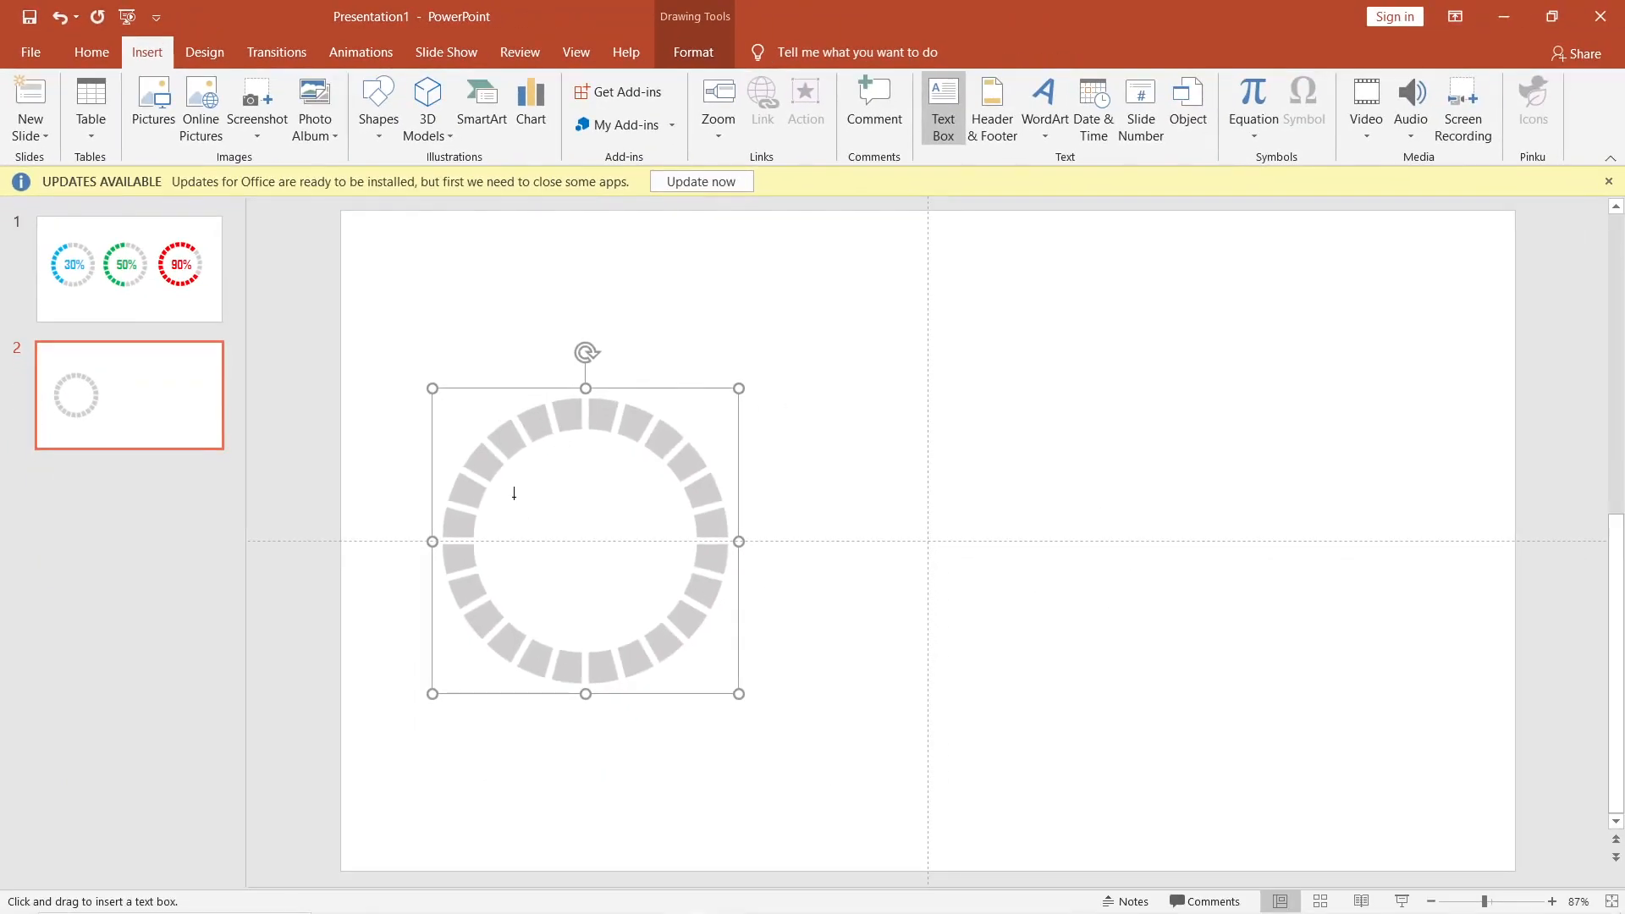
drag(512, 487, 659, 596)
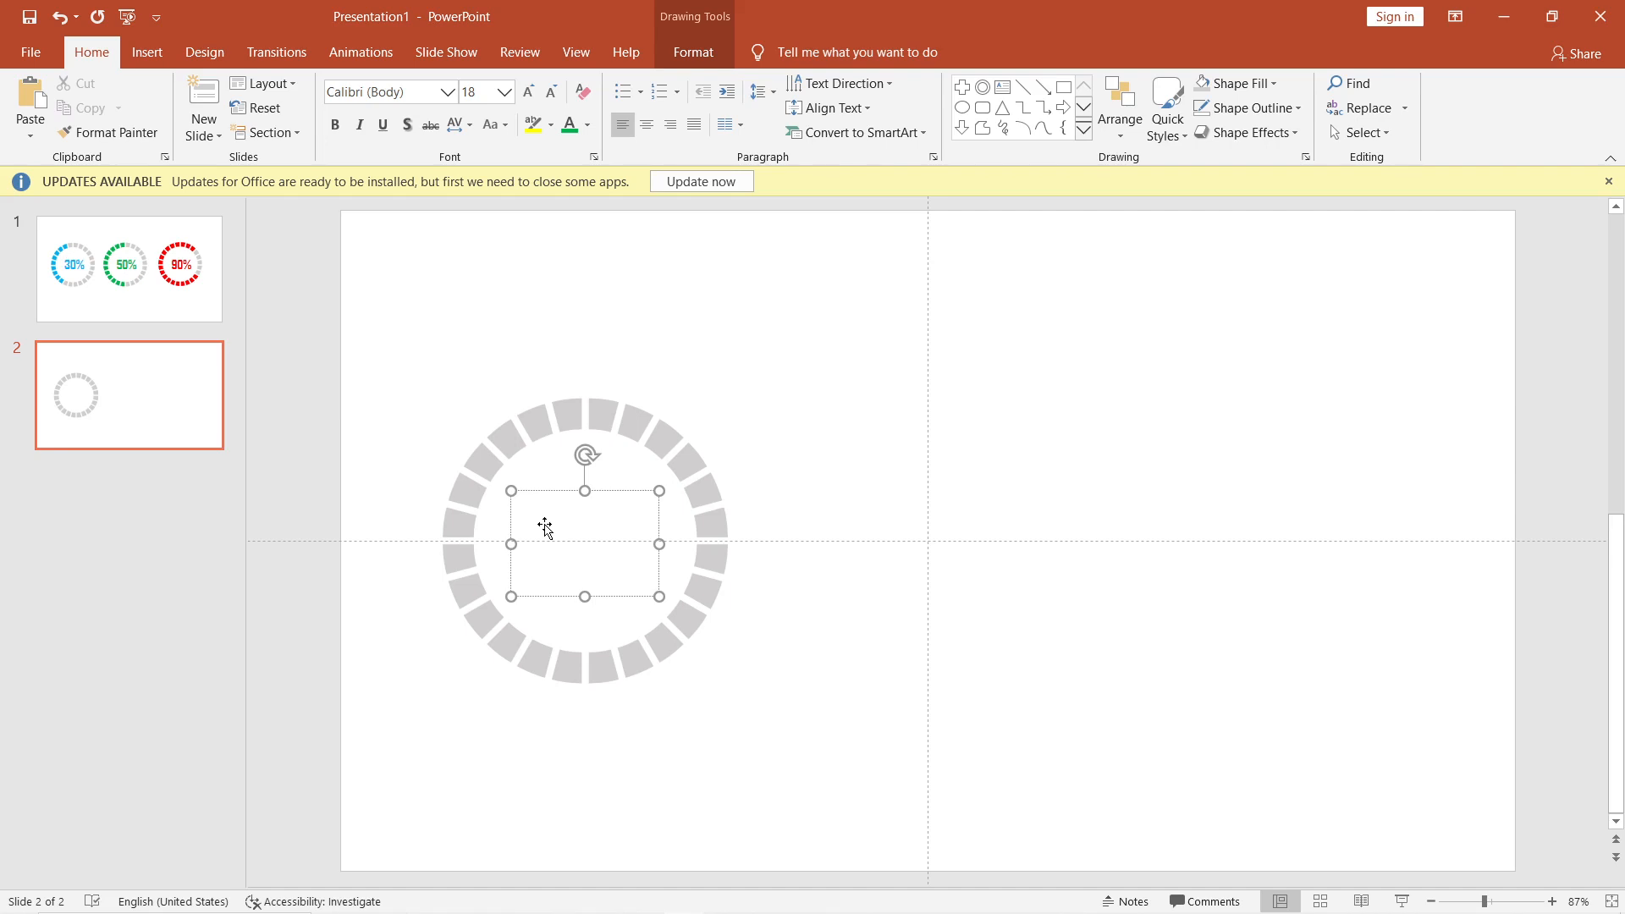
click(545, 526)
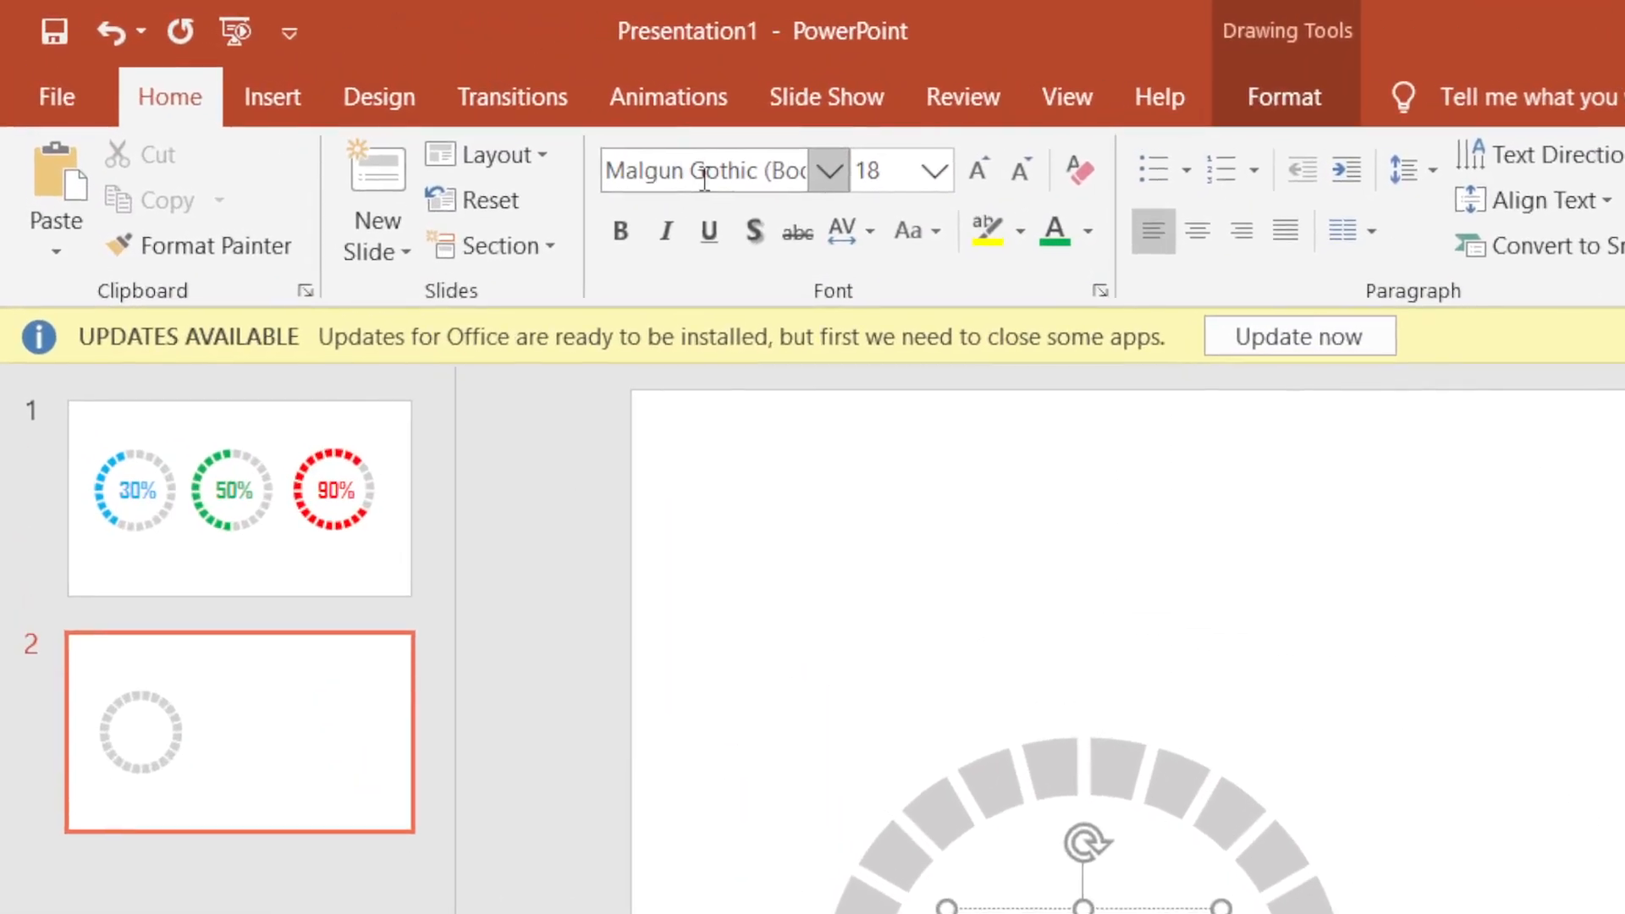
click(374, 93)
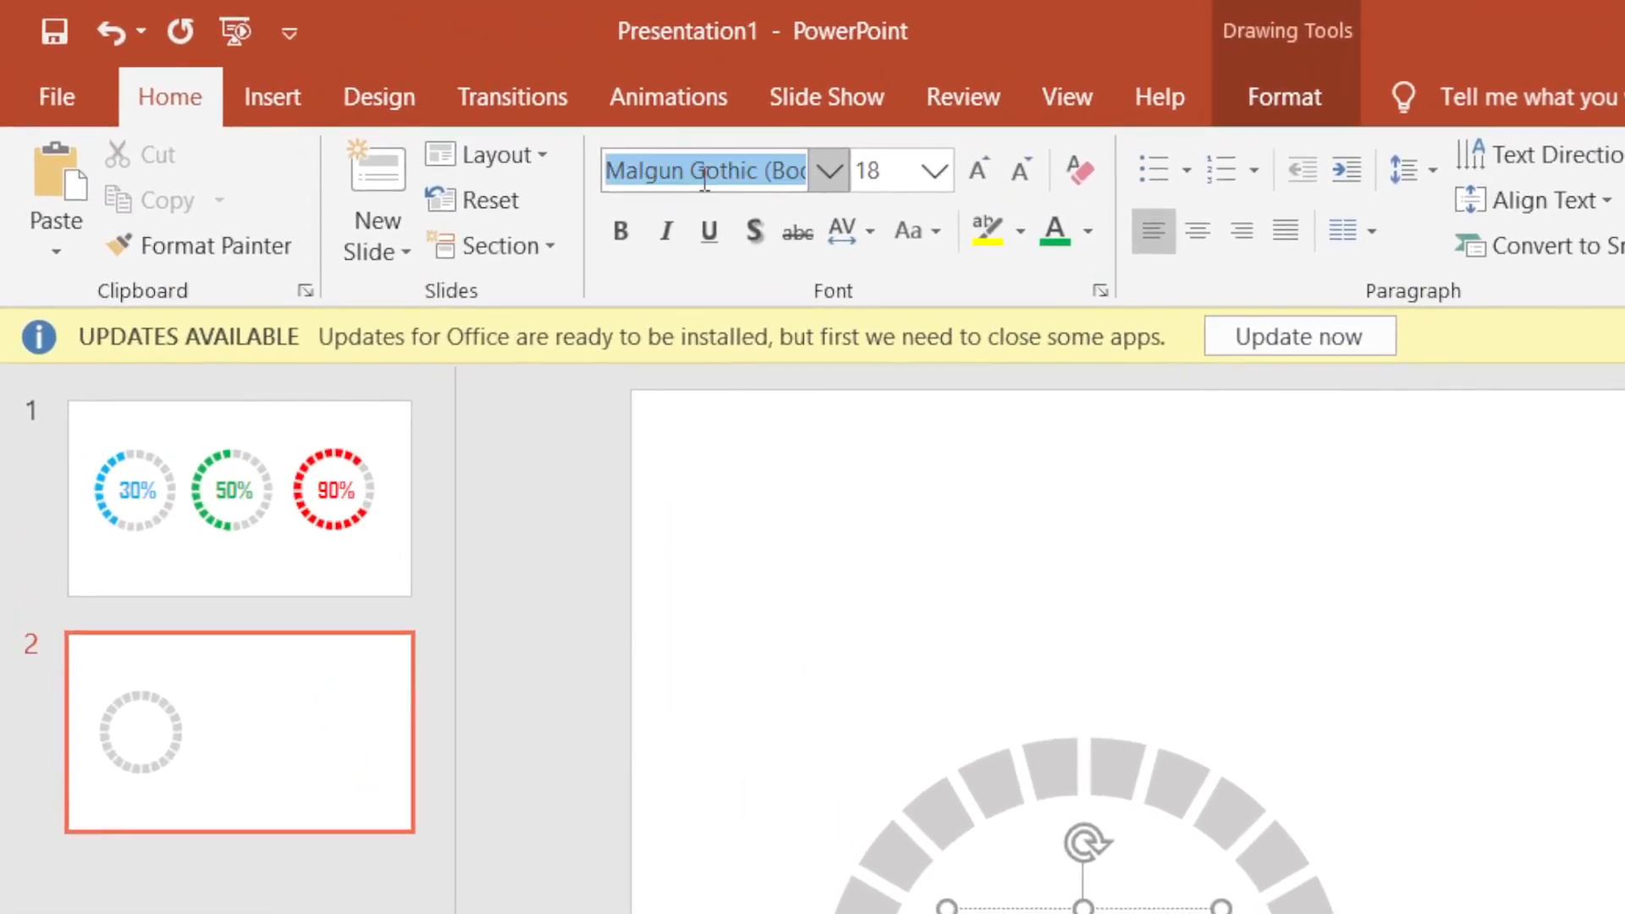
text(Agency FB)
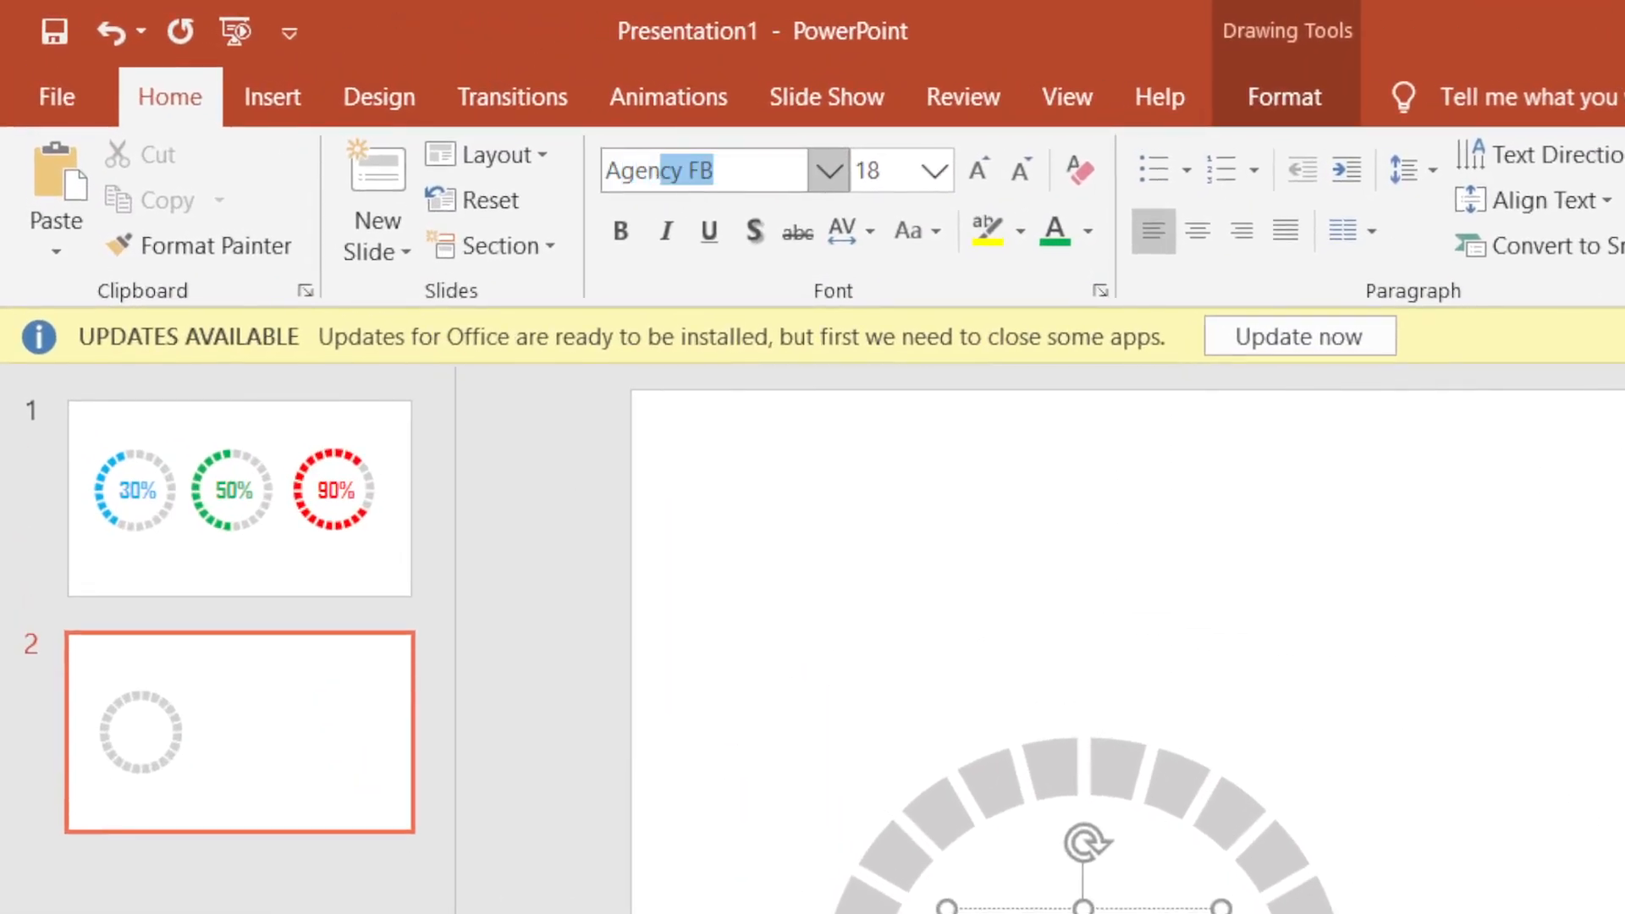
key(Return)
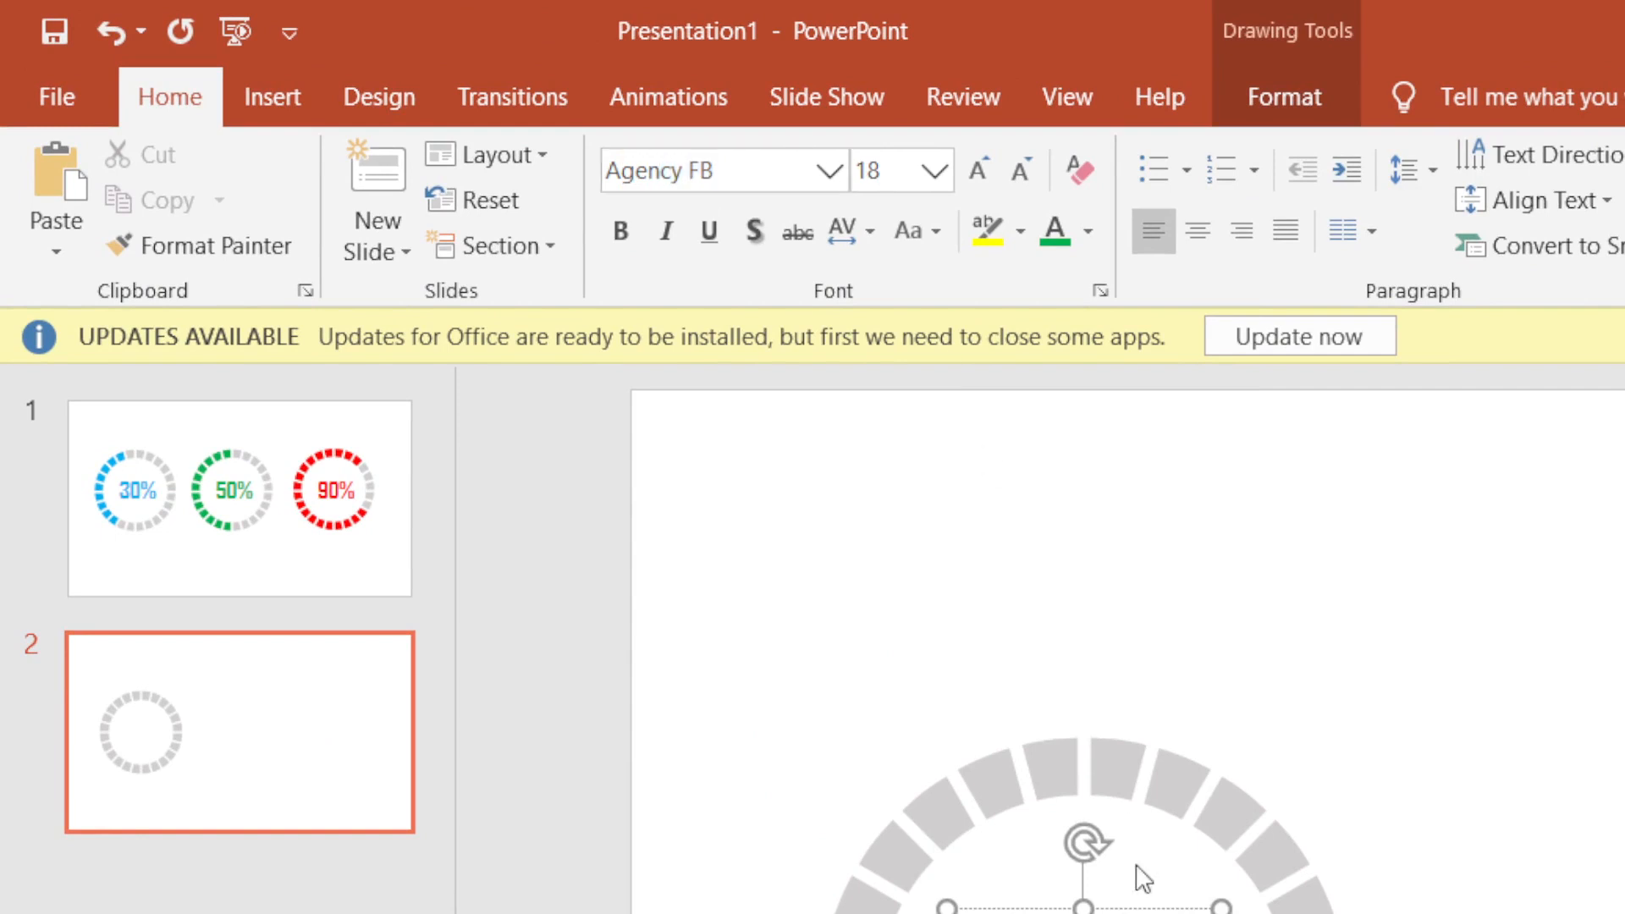
key(Escape)
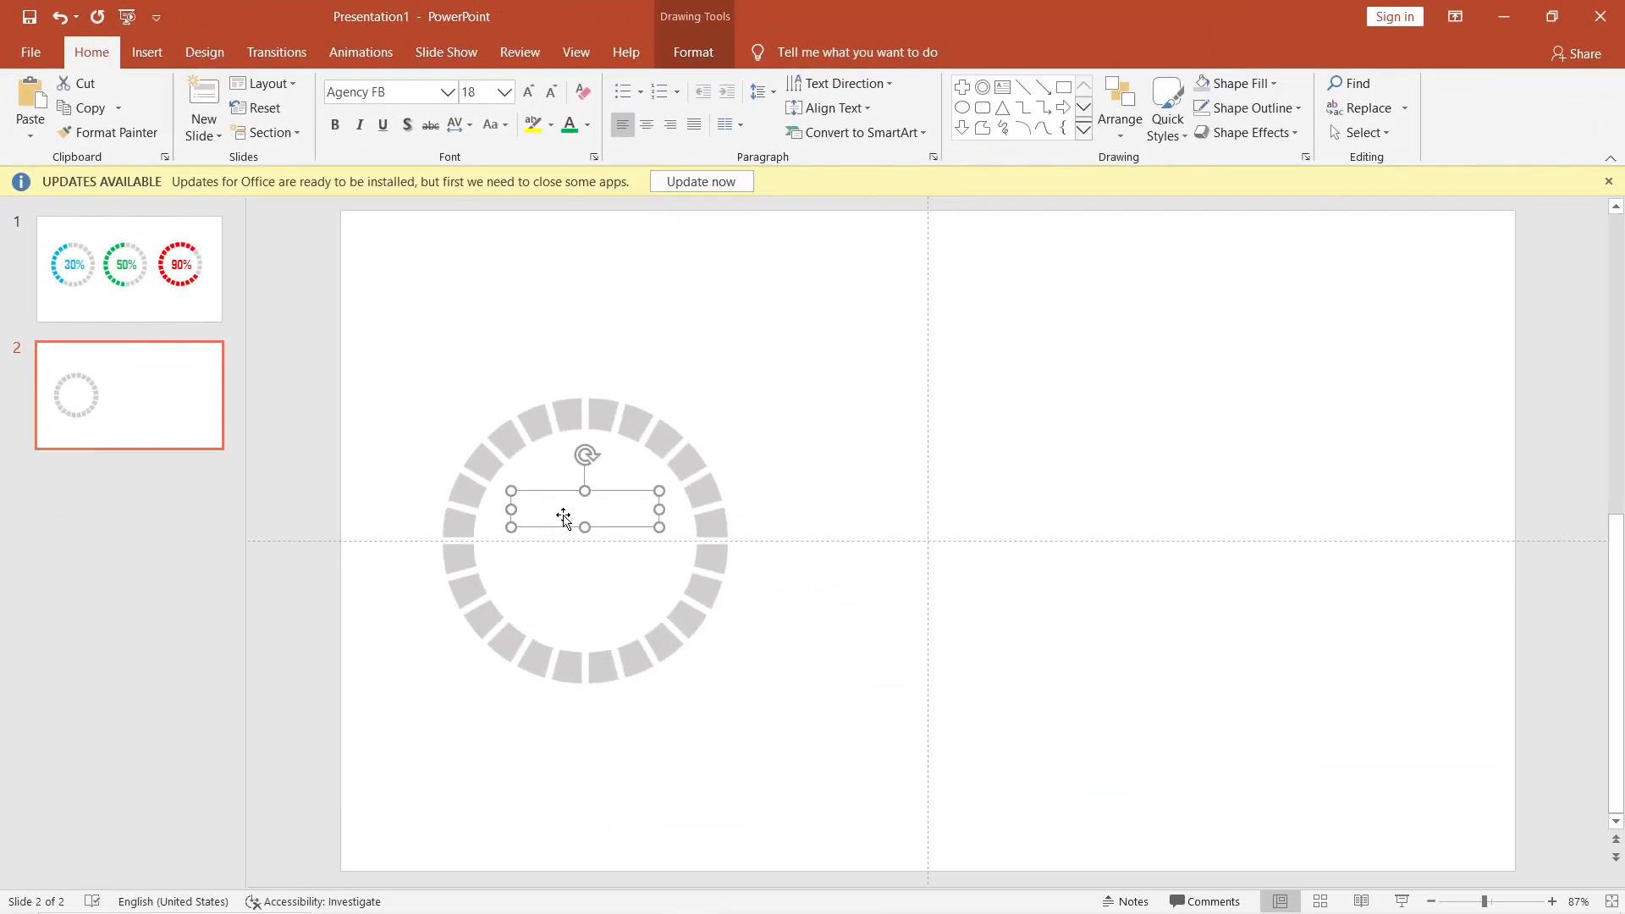
- Enter POOR in the text box inside the ring
click(564, 517)
text(POOR)
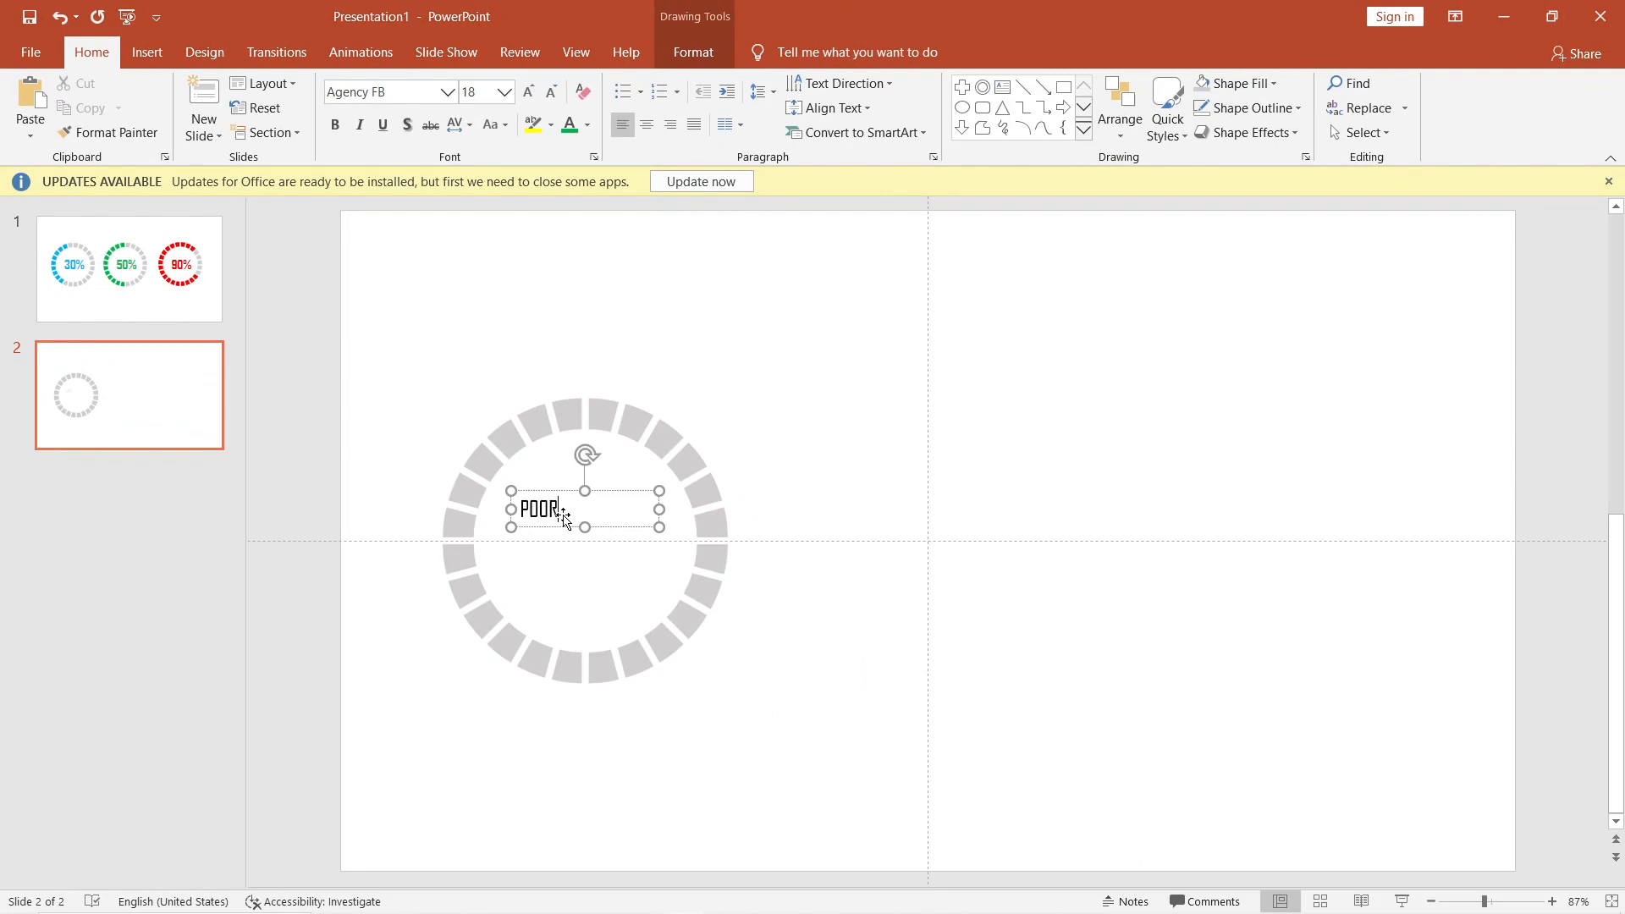
- Make the POOR label bold at 44 pt and shift its text box toward the ring's centre
double_click(564, 517)
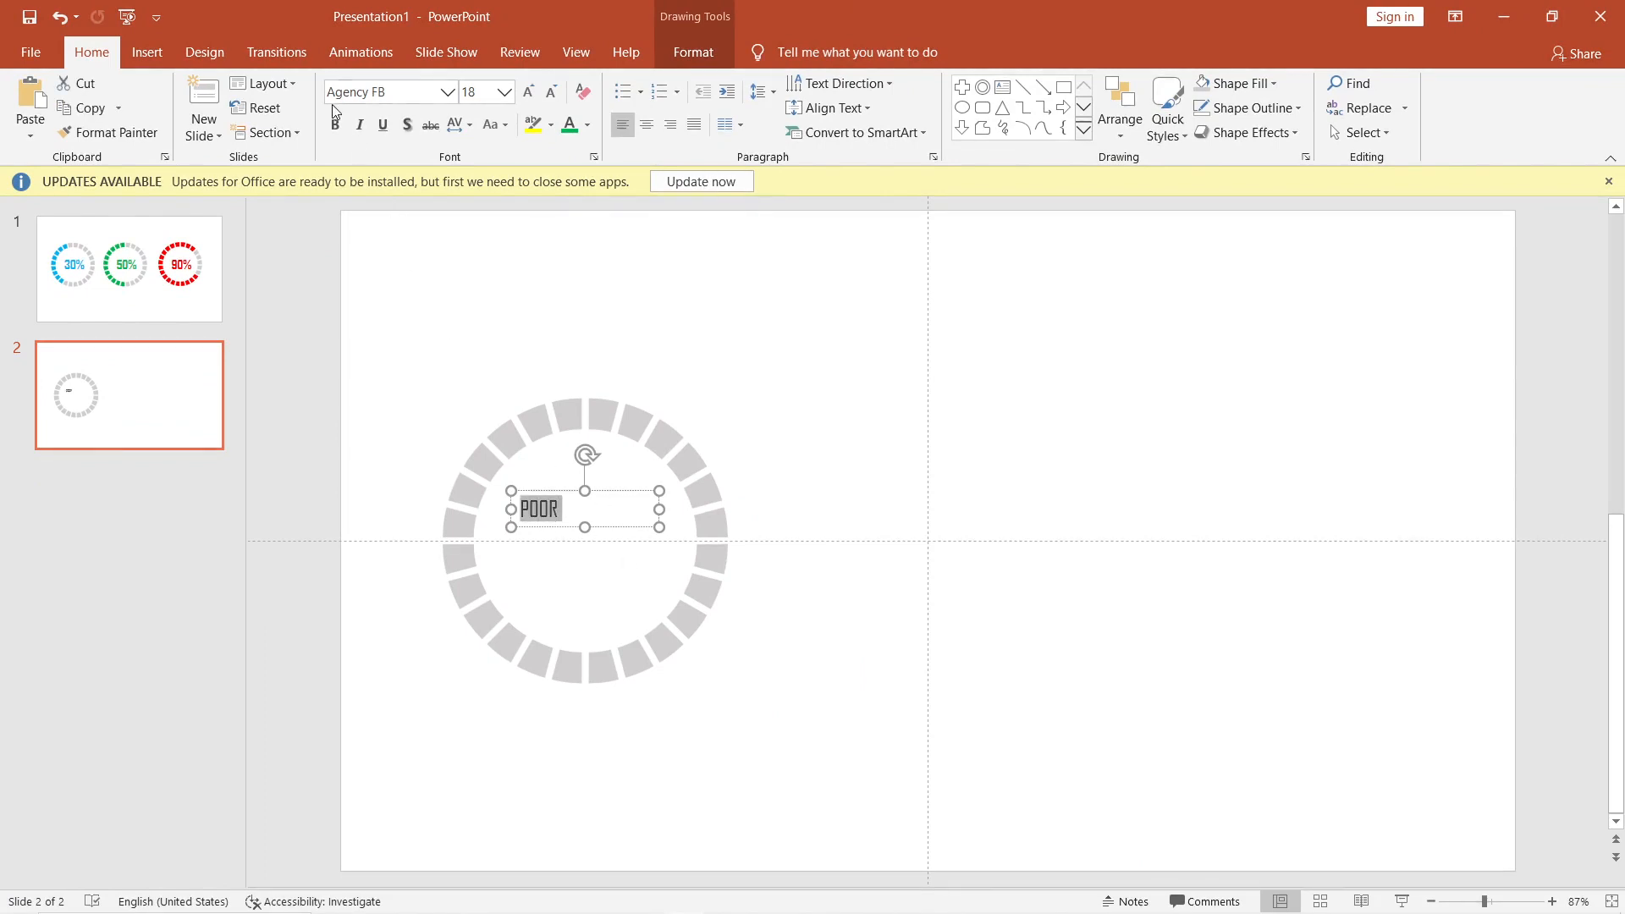
click(336, 127)
click(527, 93)
click(527, 93)
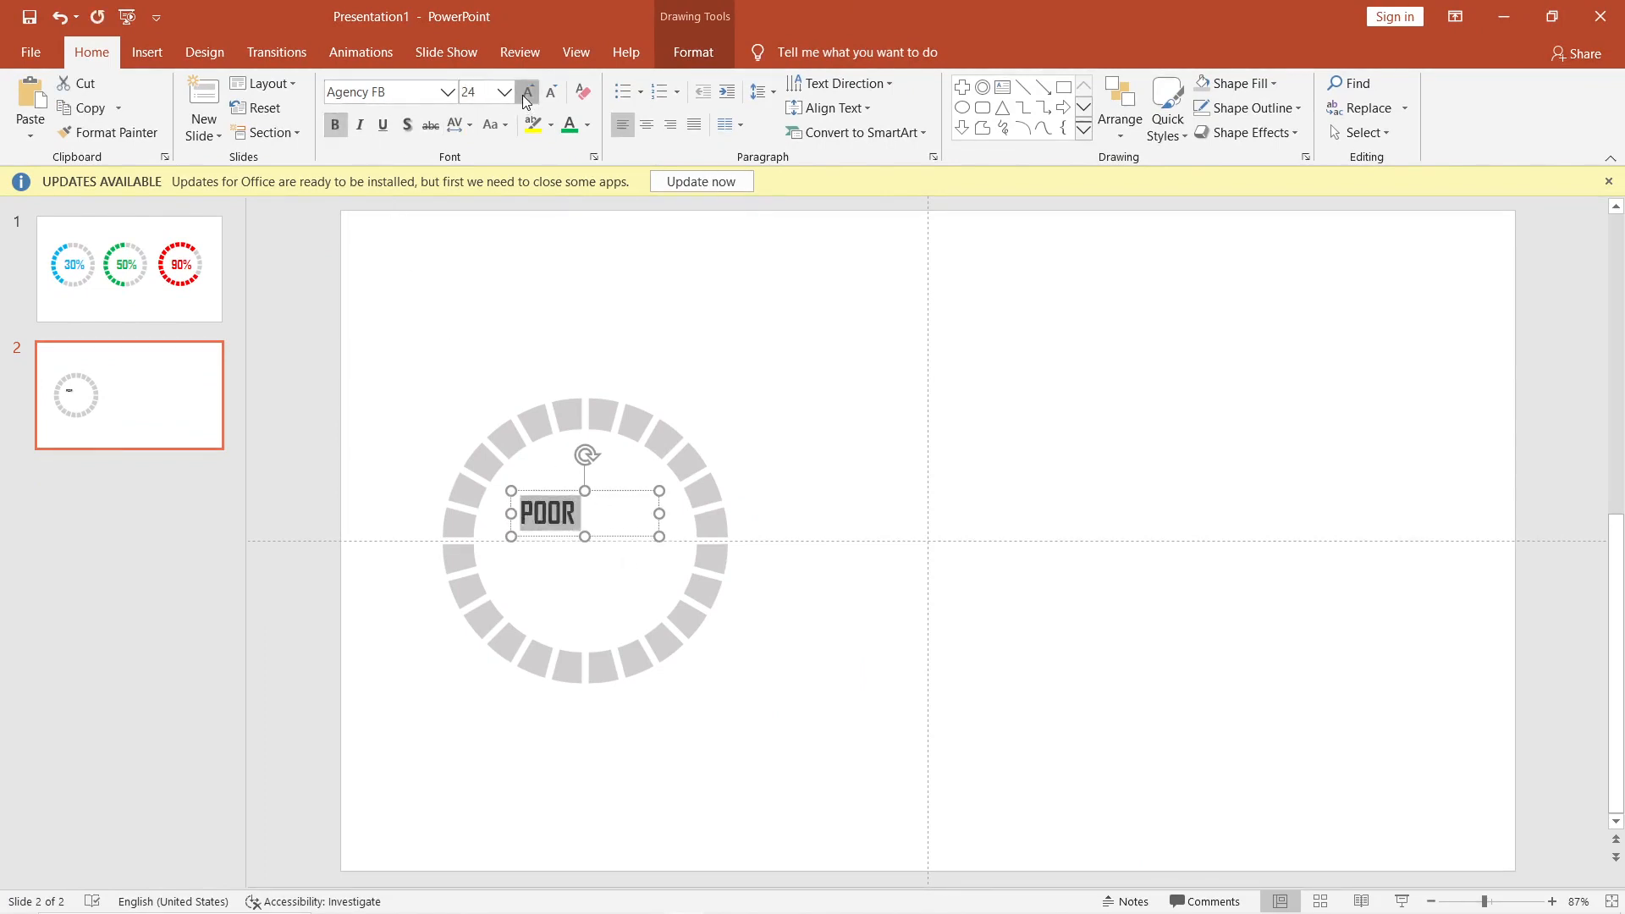
click(527, 93)
click(526, 93)
click(527, 93)
click(526, 93)
click(526, 93)
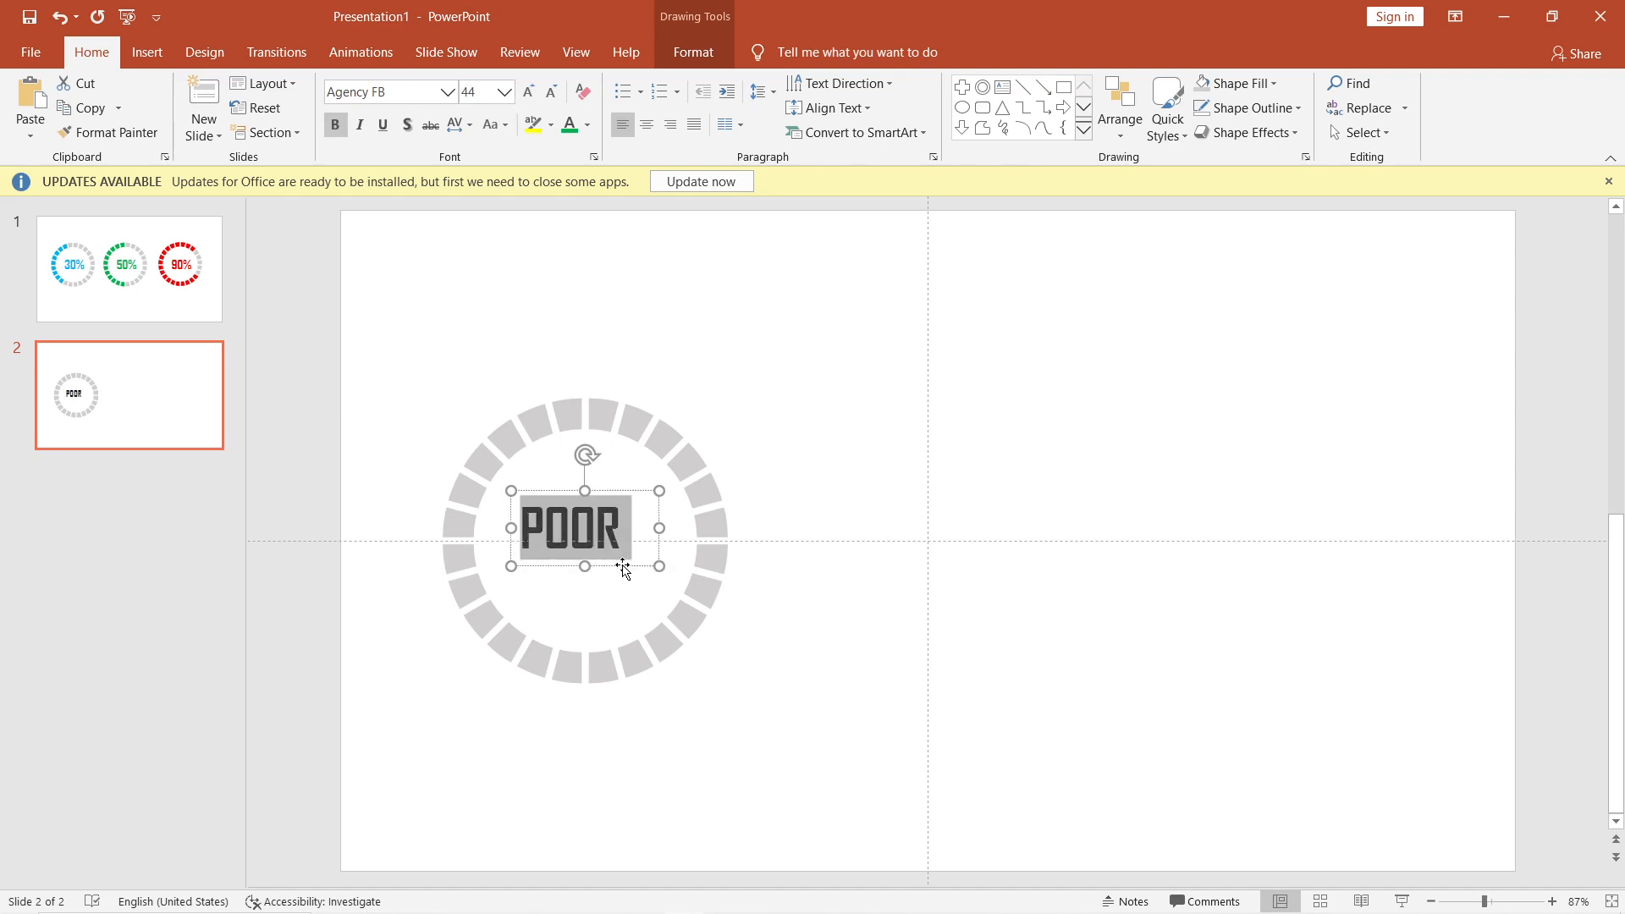
drag(624, 562, 630, 573)
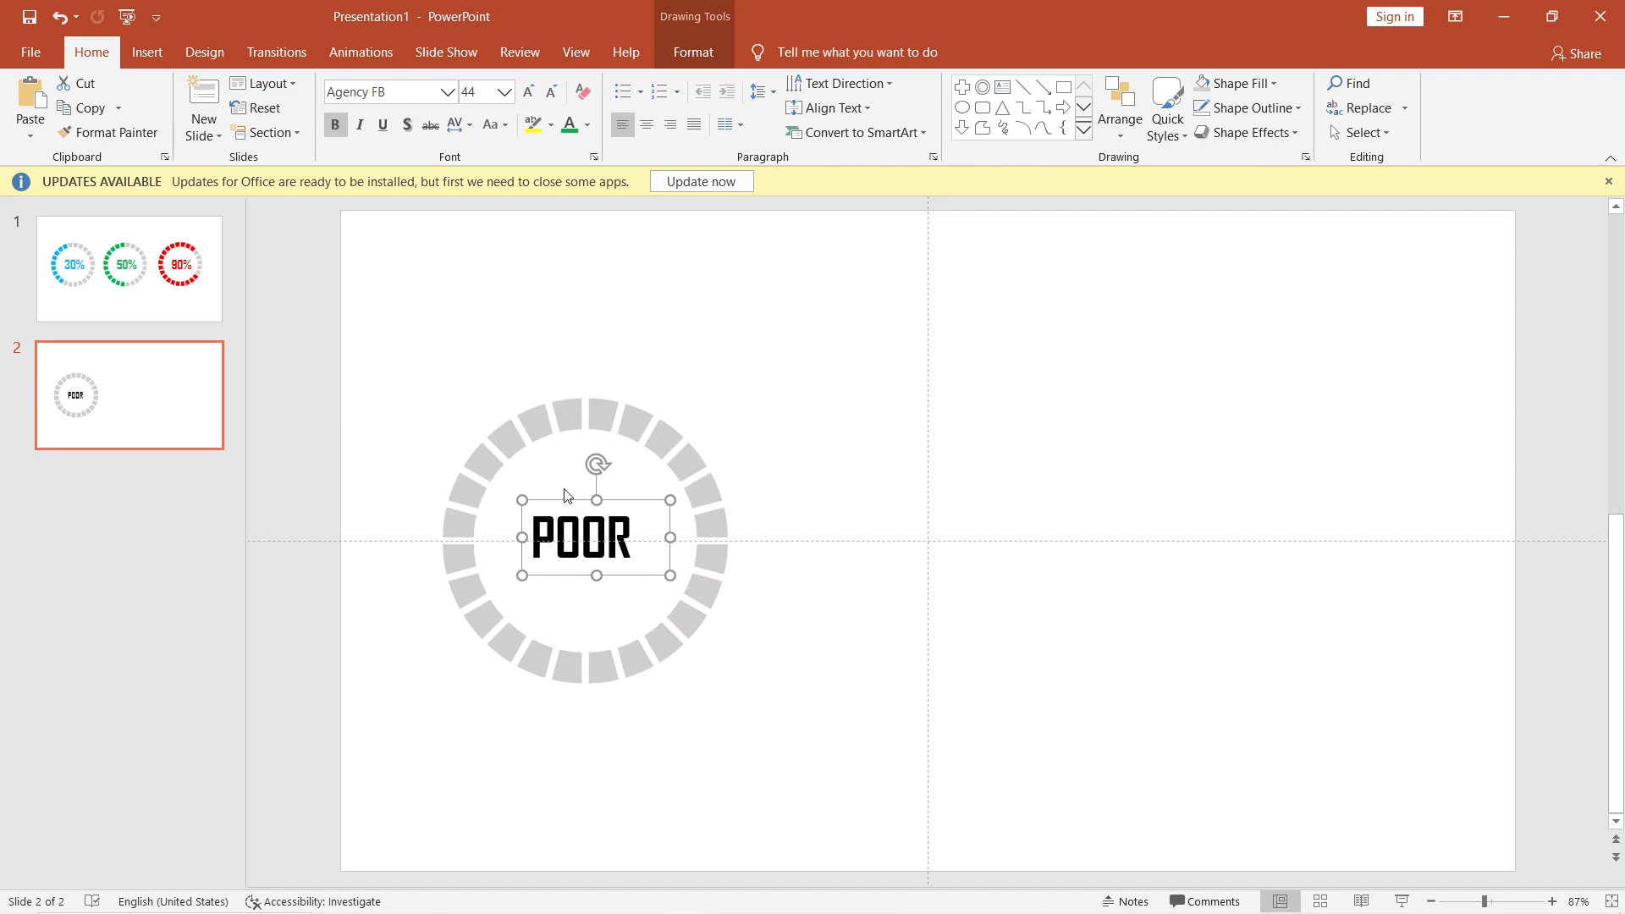